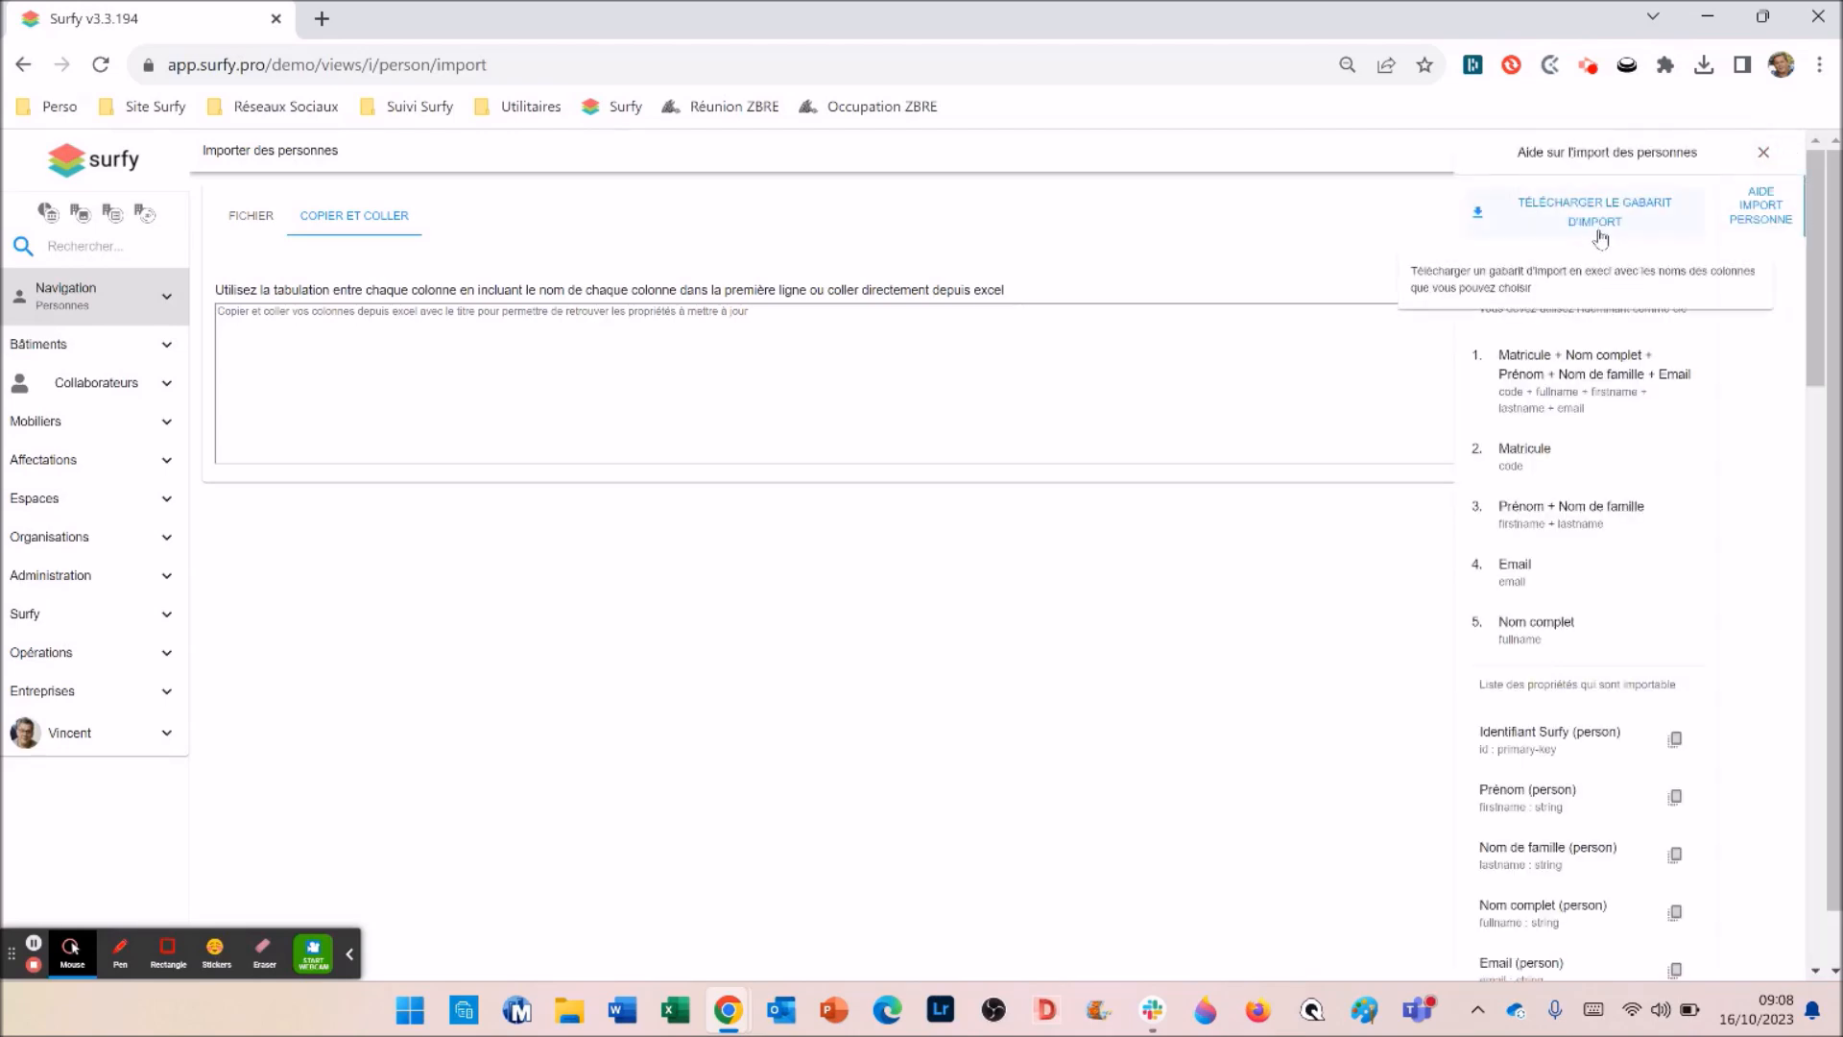
{"action": "left_click", "coordinate": [1601, 238]}
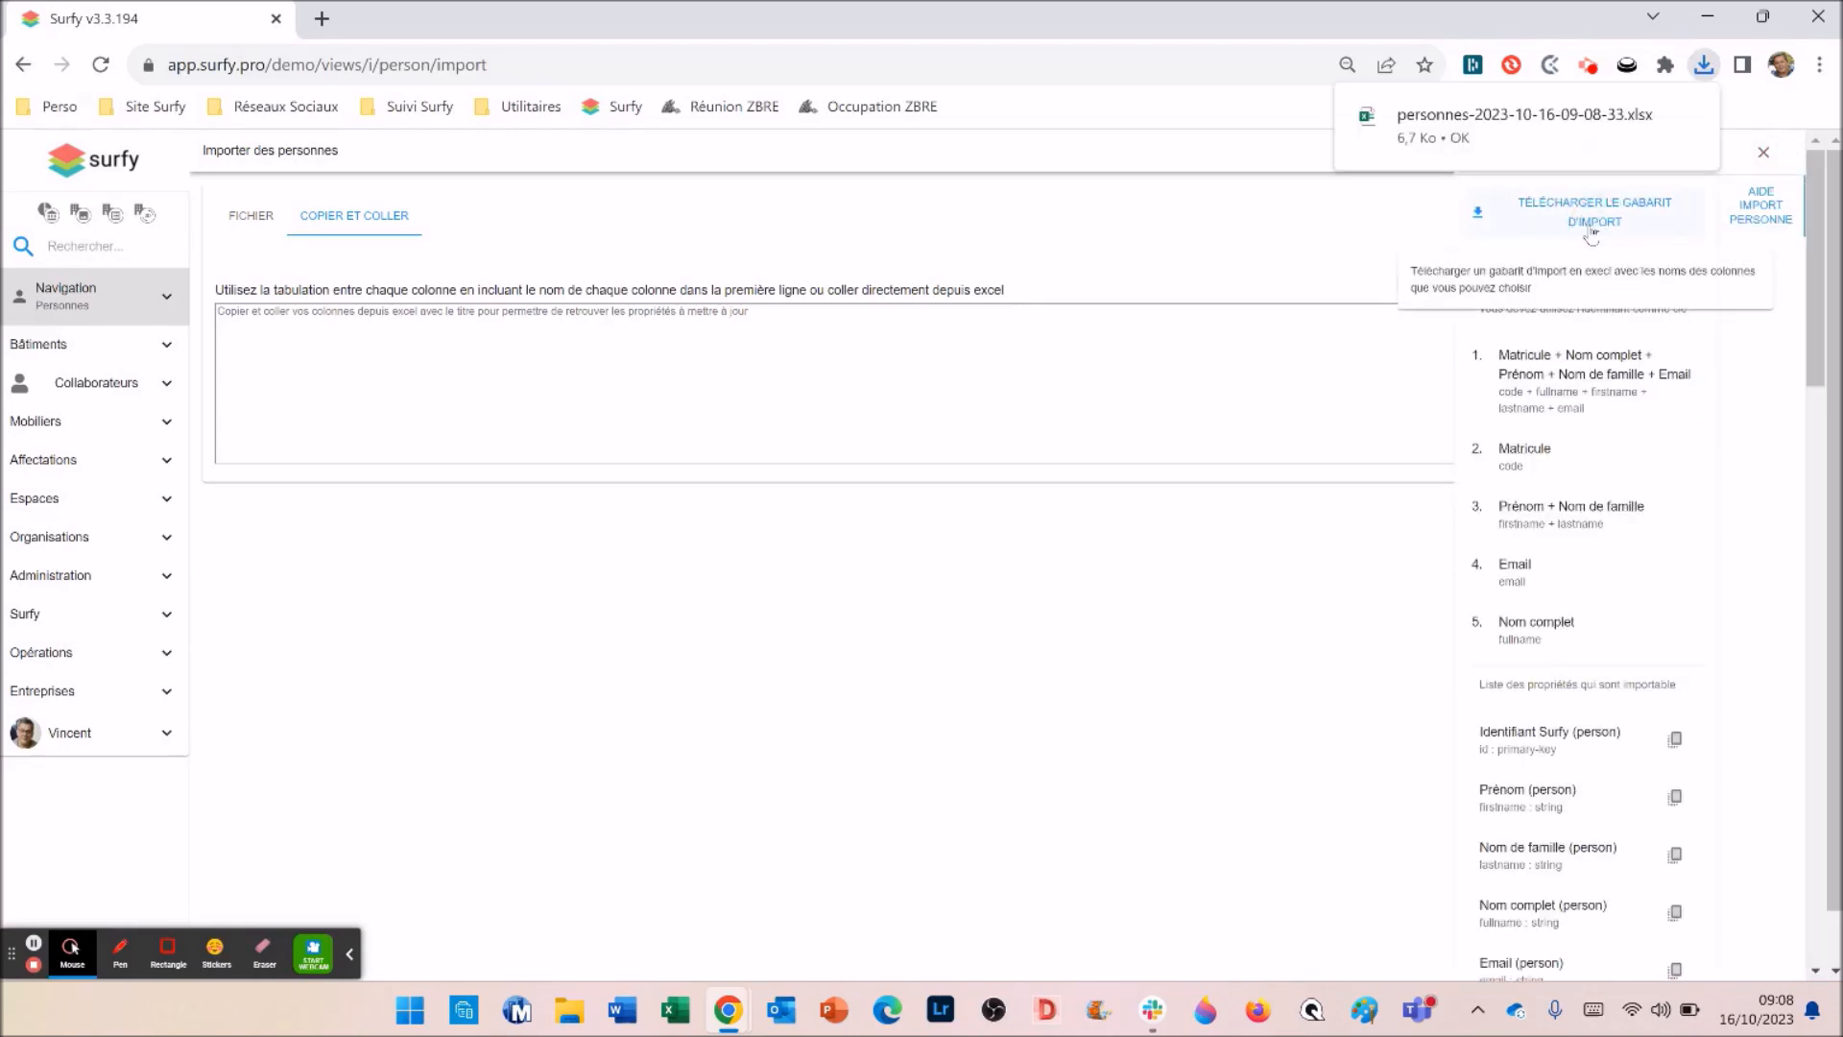
{"action": "left_click", "coordinate": [1524, 123]}
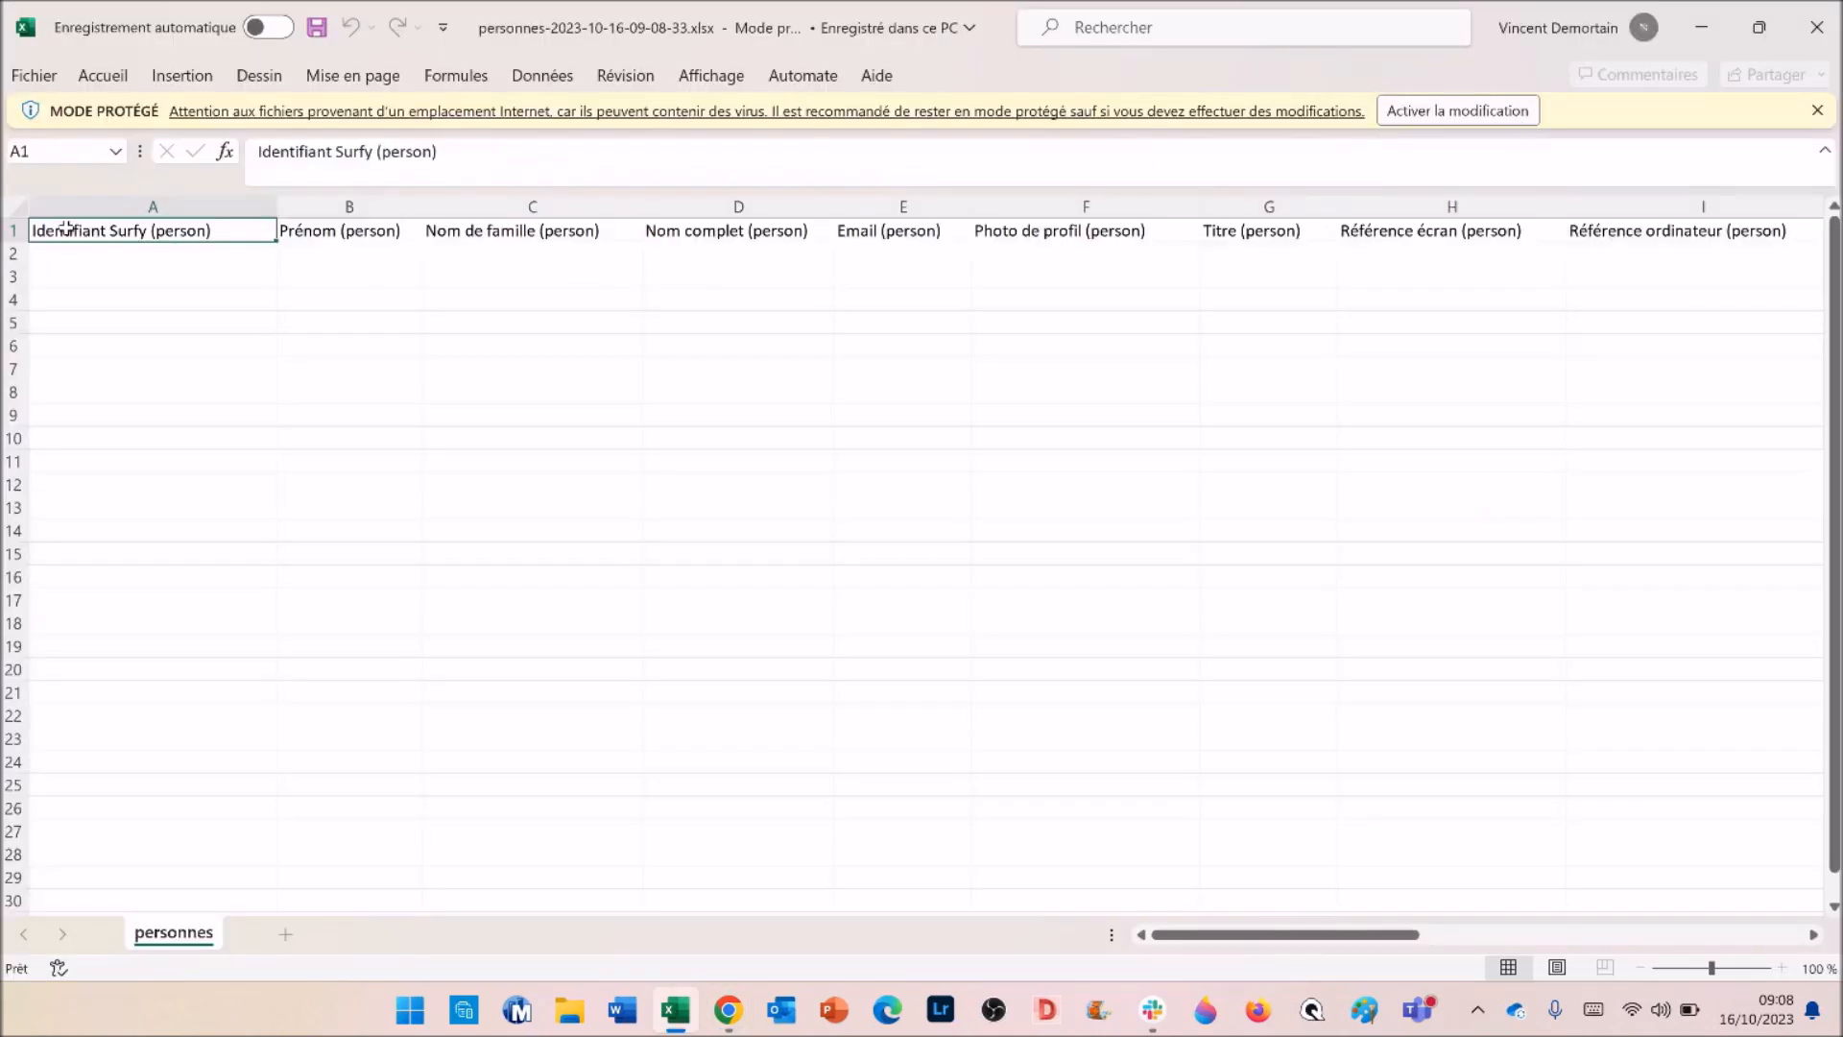
- Enable editing of the protected template, scroll across its columns, and select cell B2
{"action": "left_click", "coordinate": [1456, 113]}
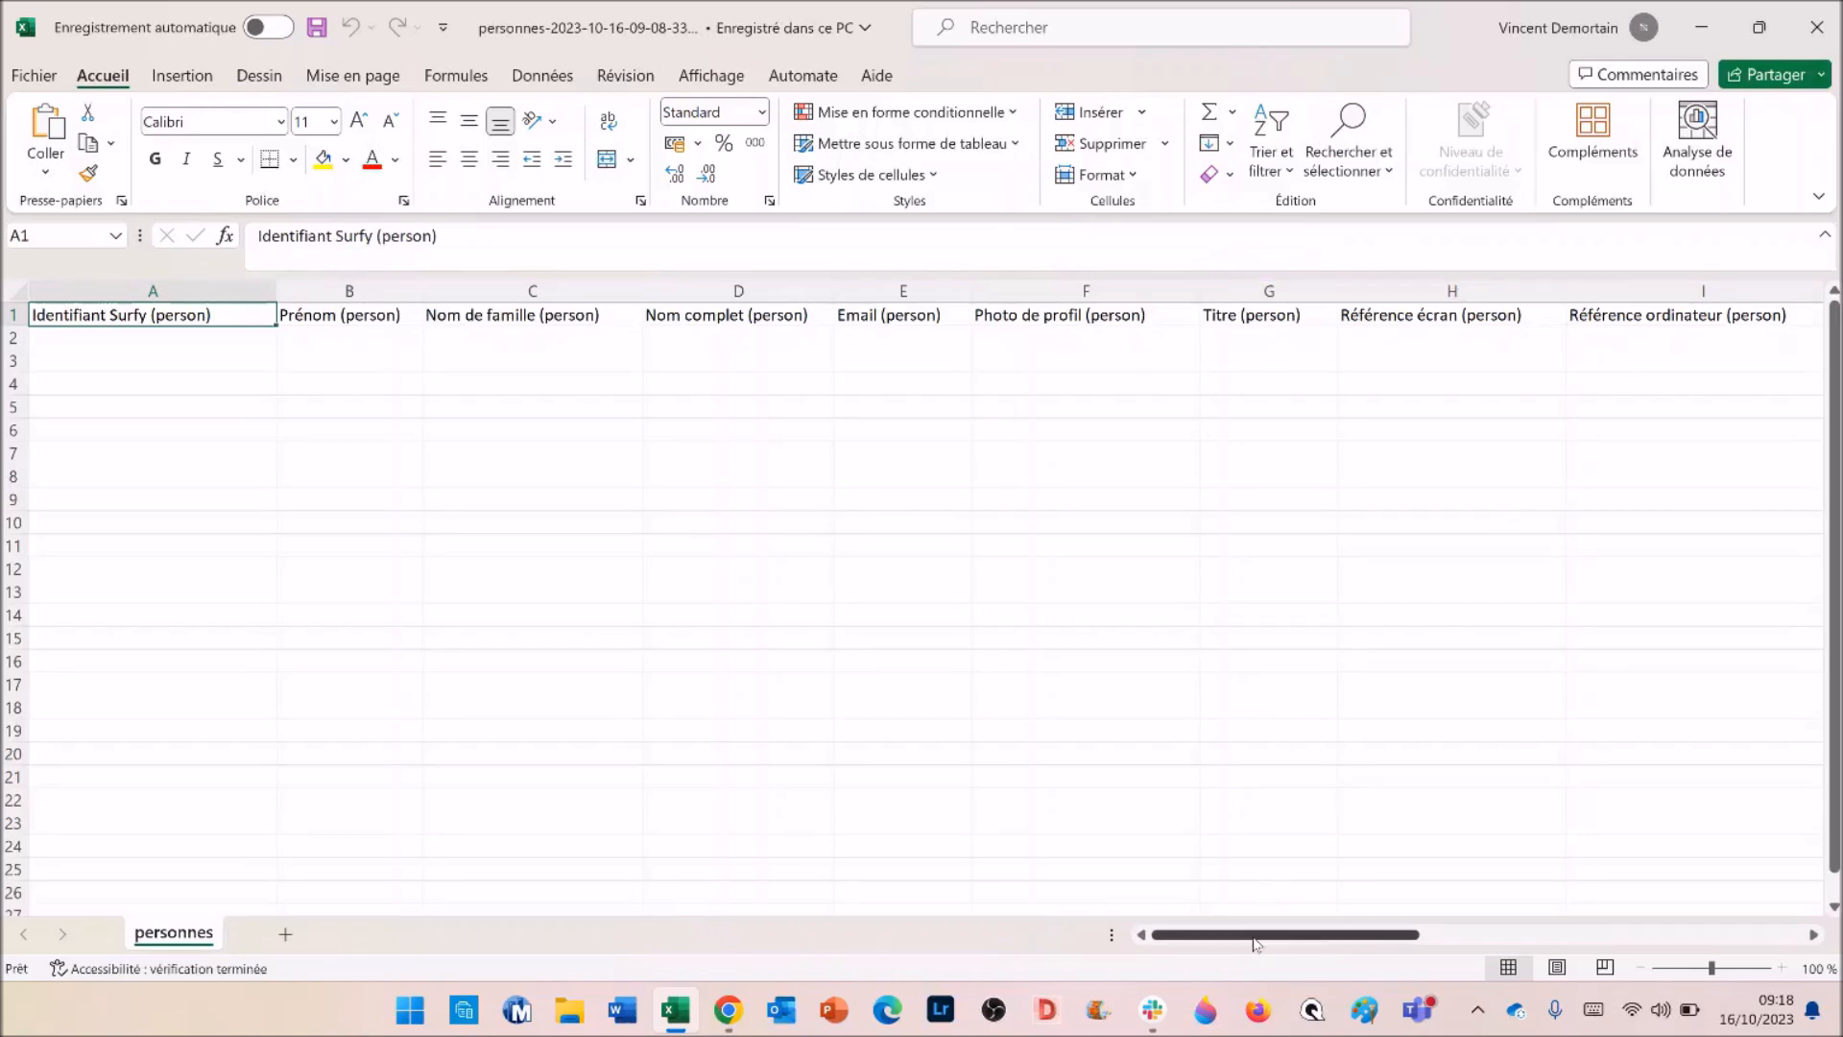
{"action": "left_click_drag", "start_coordinate": [1251, 943], "coordinate": [1498, 941]}
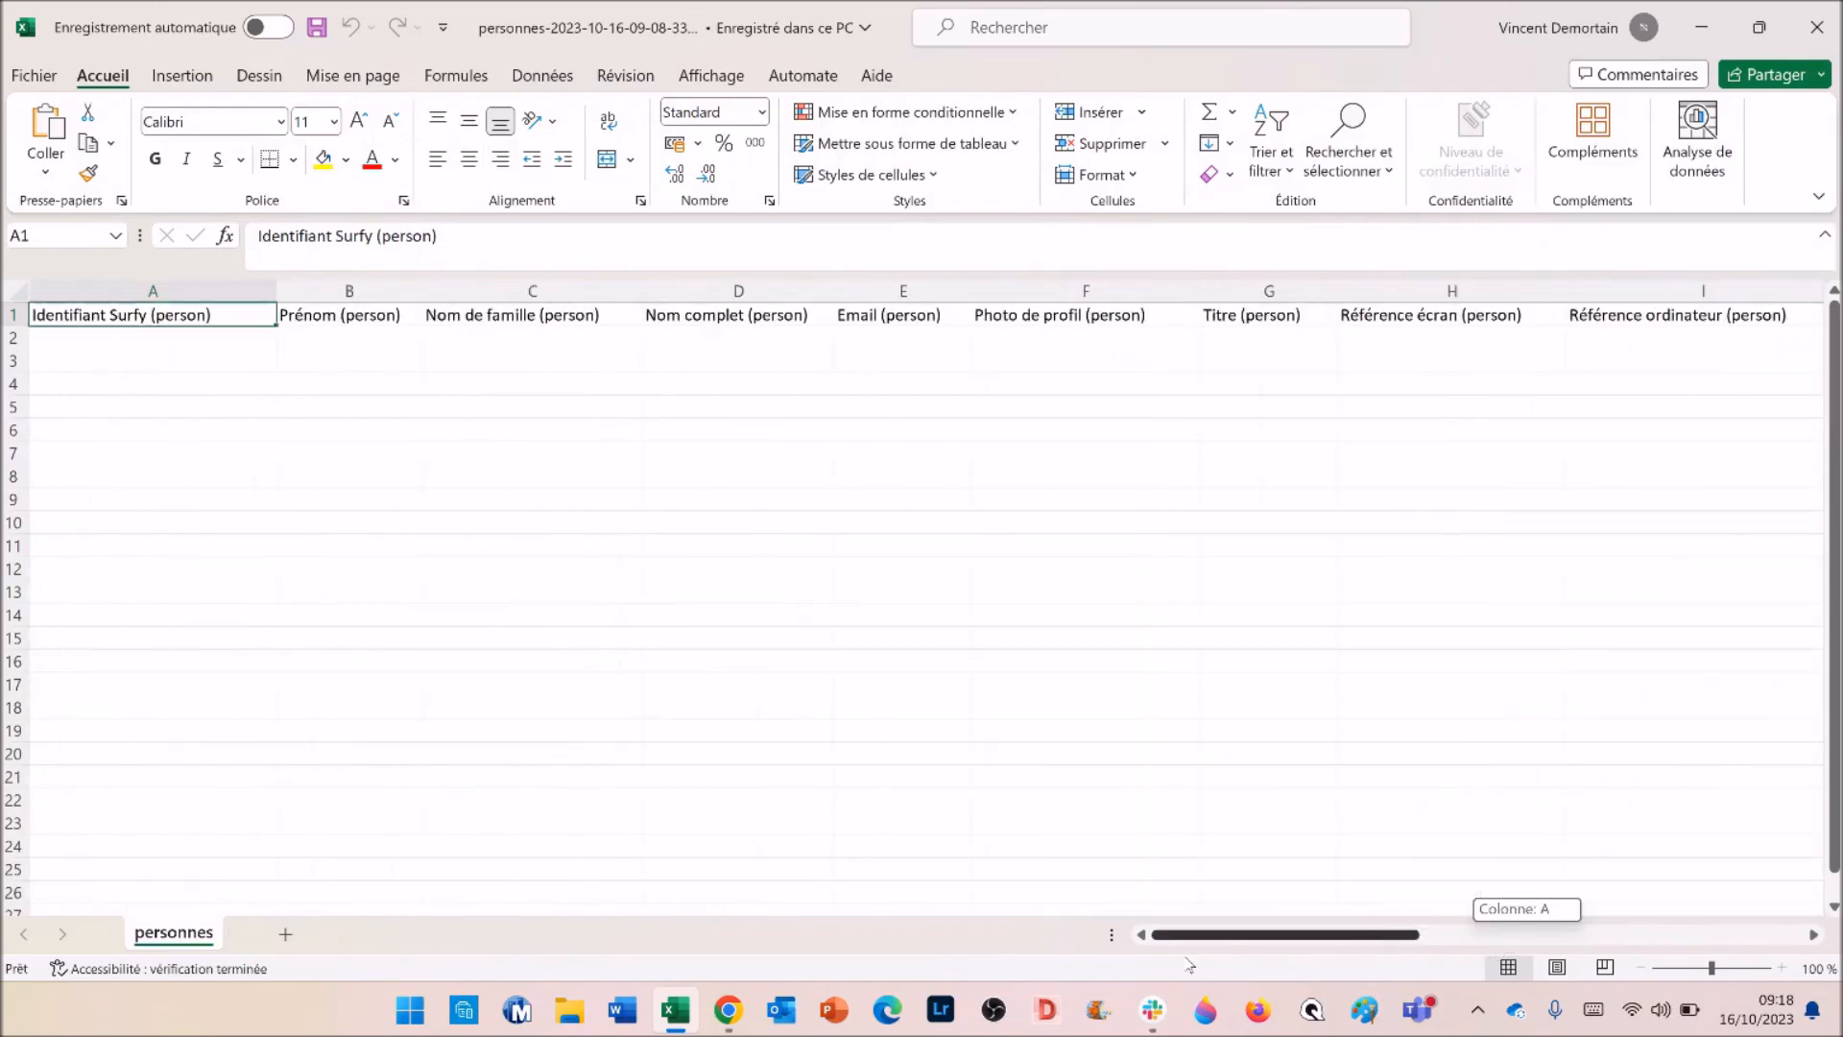
{"action": "left_click", "coordinate": [343, 340]}
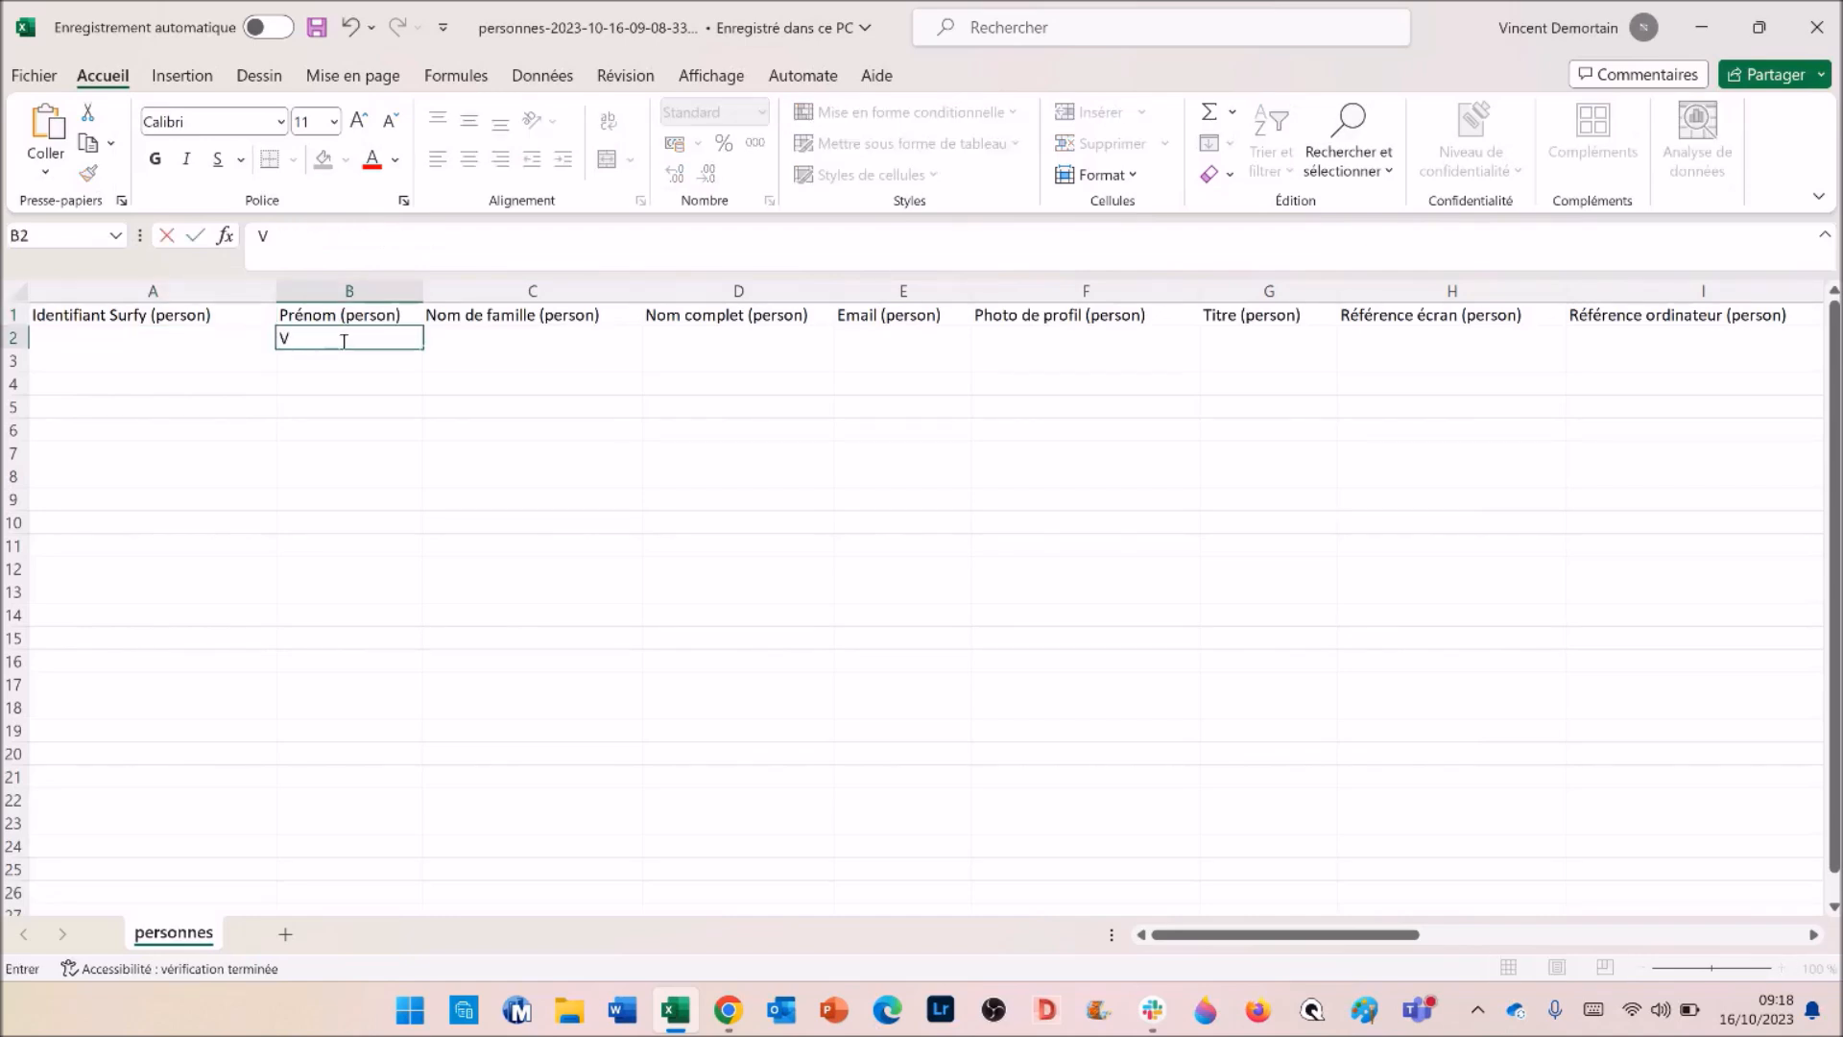
- Enter the person's first name in B2, last name in C2, Matricule in L2 and e-mail in E2
{"action": "key", "text": "Tab"}
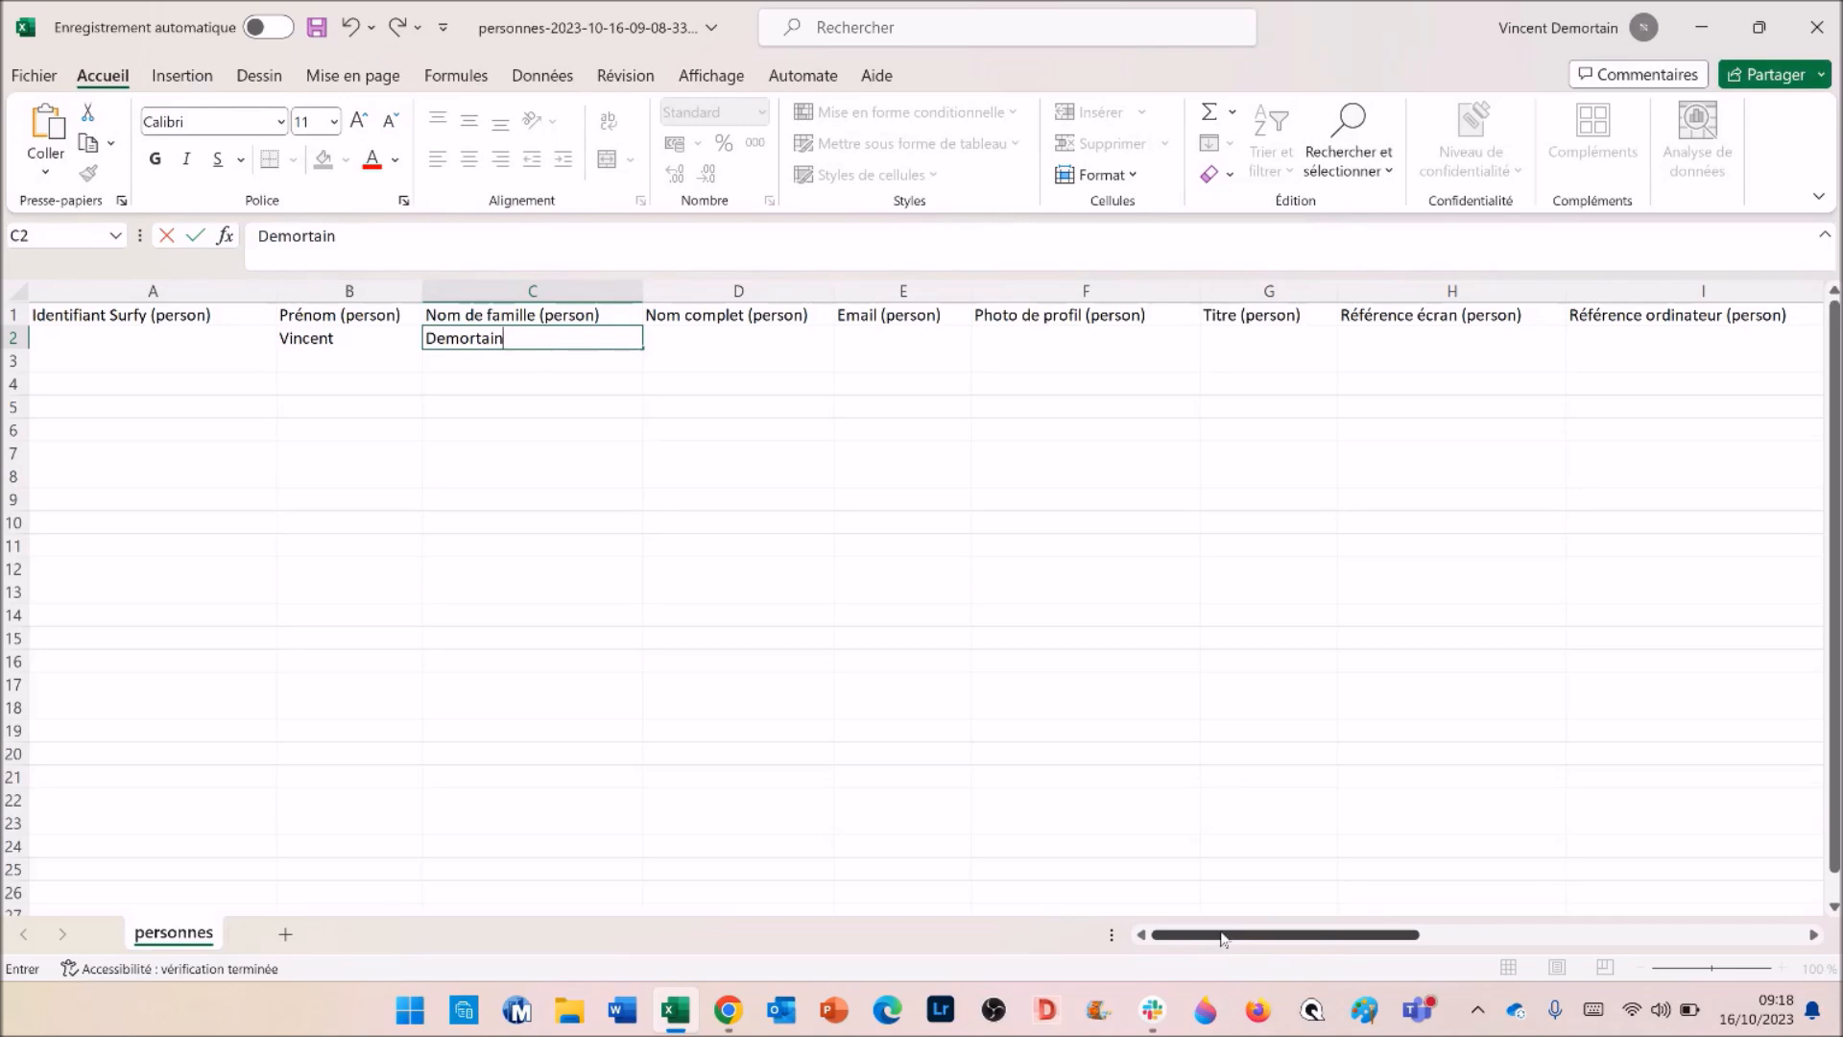
{"action": "left_click_drag", "start_coordinate": [1222, 936], "coordinate": [1336, 937]}
{"action": "left_click", "coordinate": [1618, 338]}
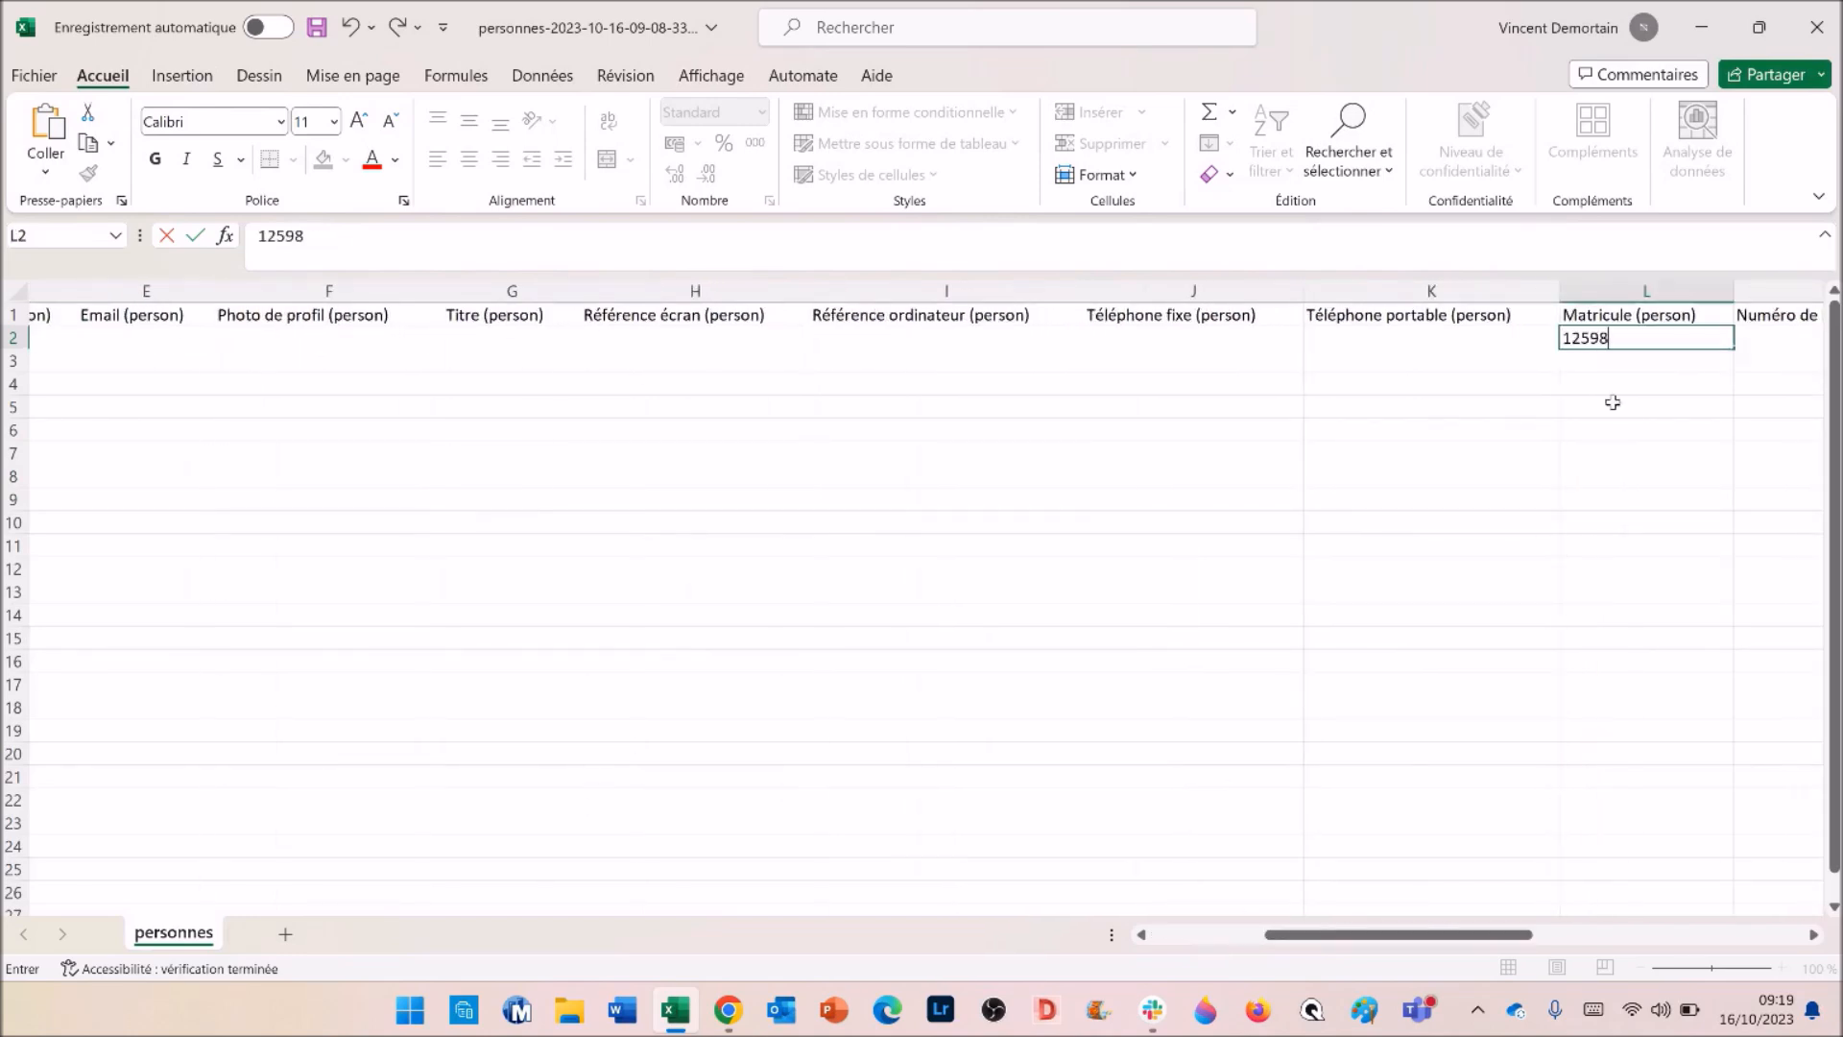
{"action": "left_click", "coordinate": [1613, 402]}
{"action": "left_click_drag", "start_coordinate": [1399, 936], "coordinate": [1320, 936]}
{"action": "left_click", "coordinate": [695, 338]}
{"action": "type", "text": "zerty@qsdfgh"}
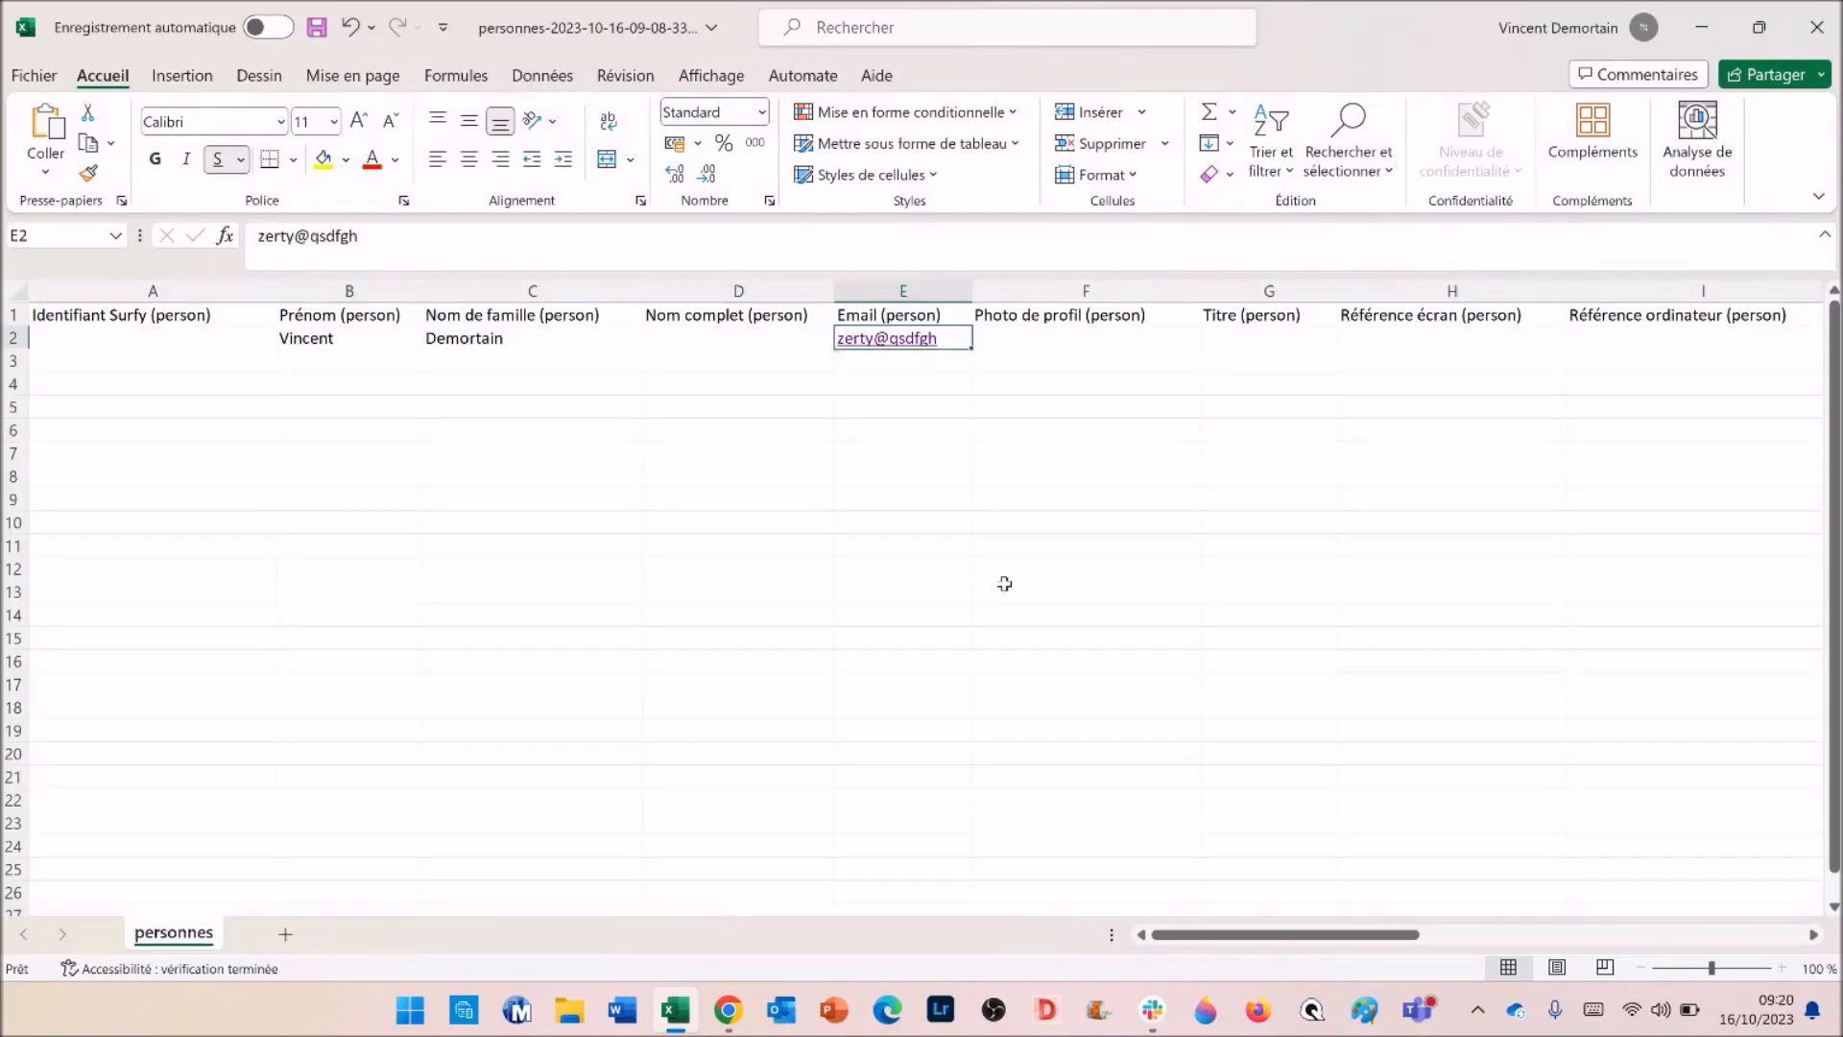
- Copy the Prénom, Nom de famille, Email and Matricule columns (B, C, E, L)
{"action": "left_click", "coordinate": [333, 286]}
{"action": "left_click", "coordinate": [523, 283], "text": "shift"}
{"action": "left_click", "coordinate": [886, 287], "text": "ctrl"}
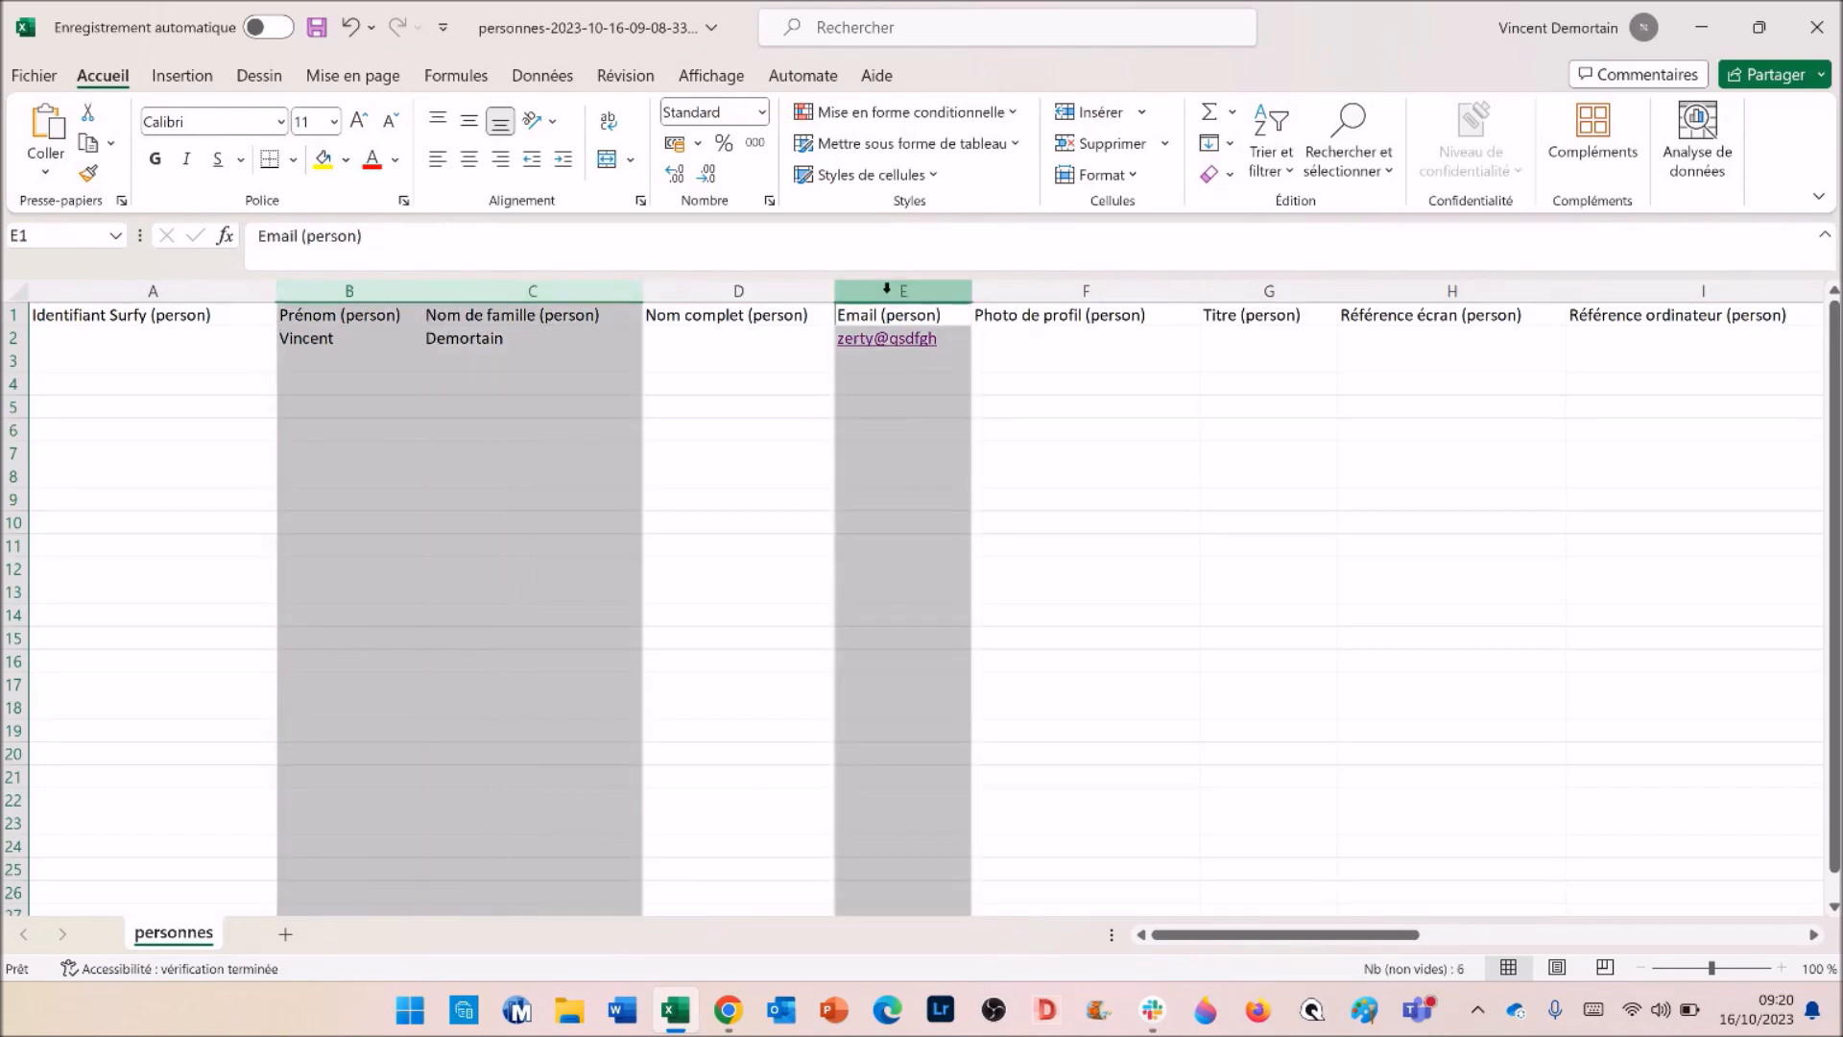
{"action": "left_click_drag", "start_coordinate": [1306, 934], "coordinate": [1577, 906]}
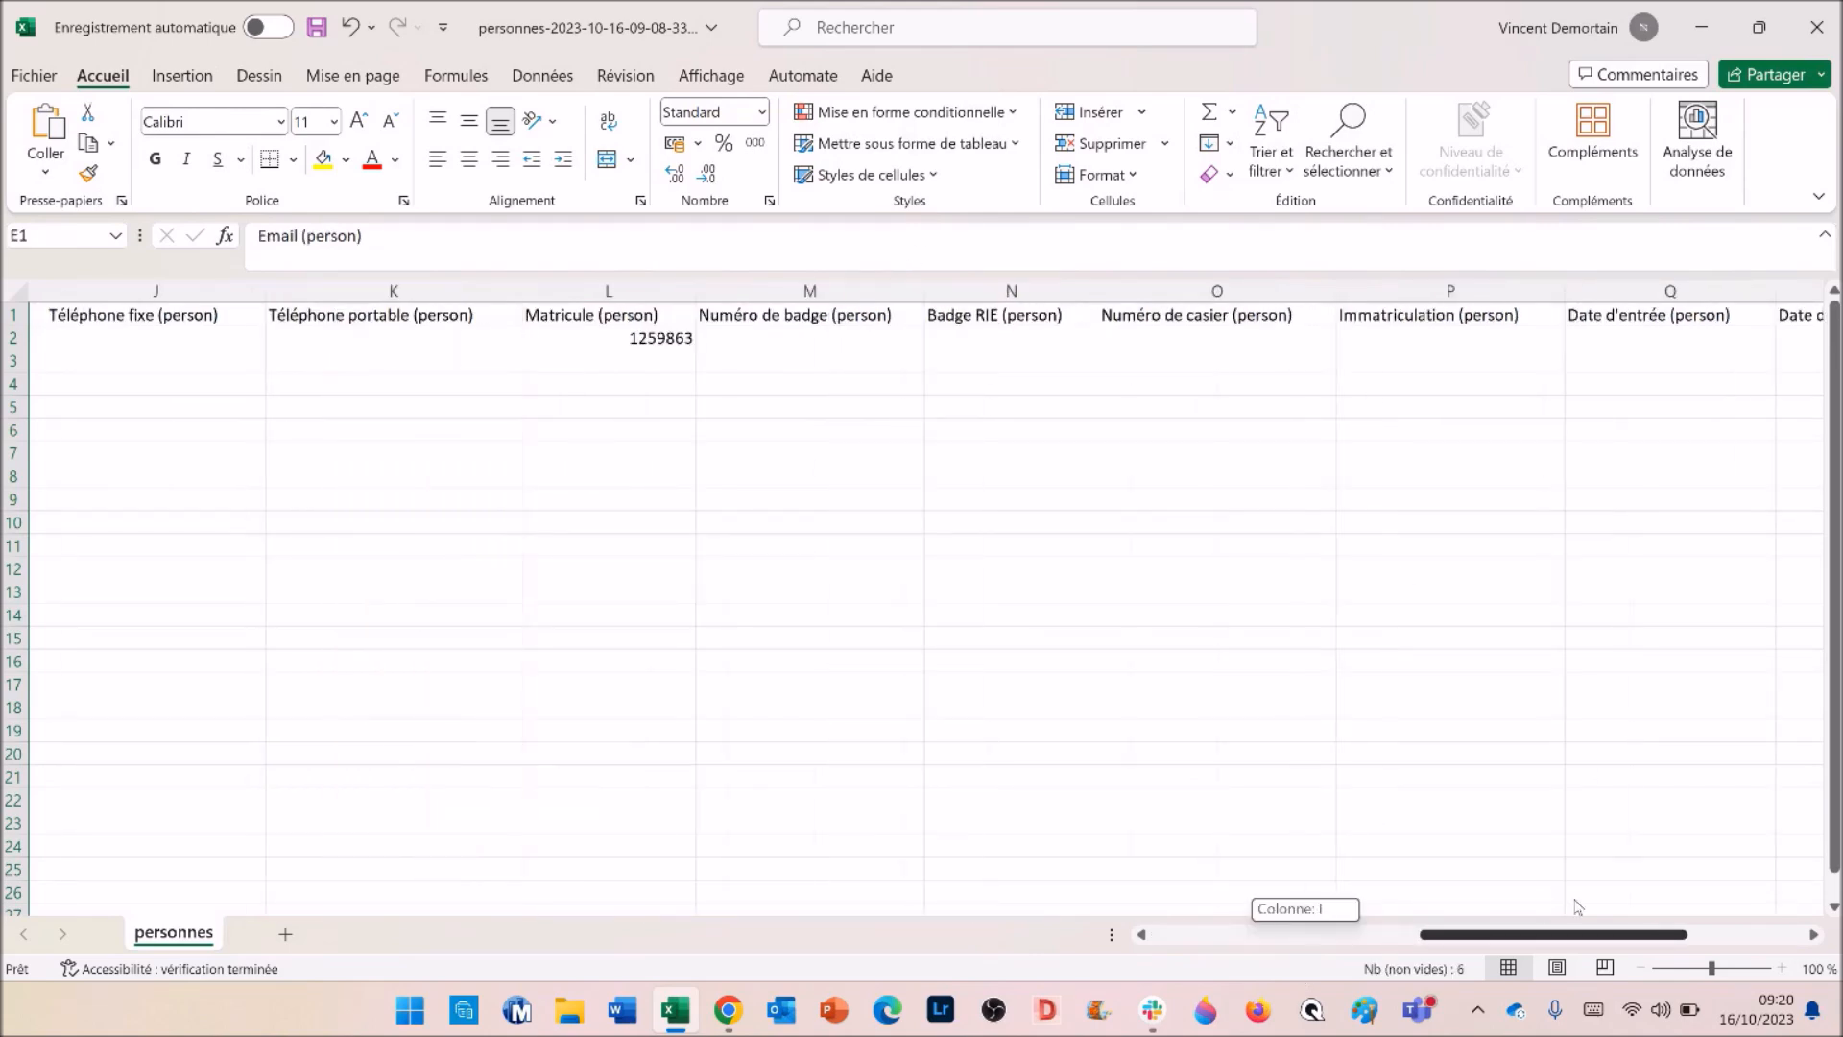
{"action": "left_click", "coordinate": [880, 286]}
{"action": "key", "text": "ctrl+c"}
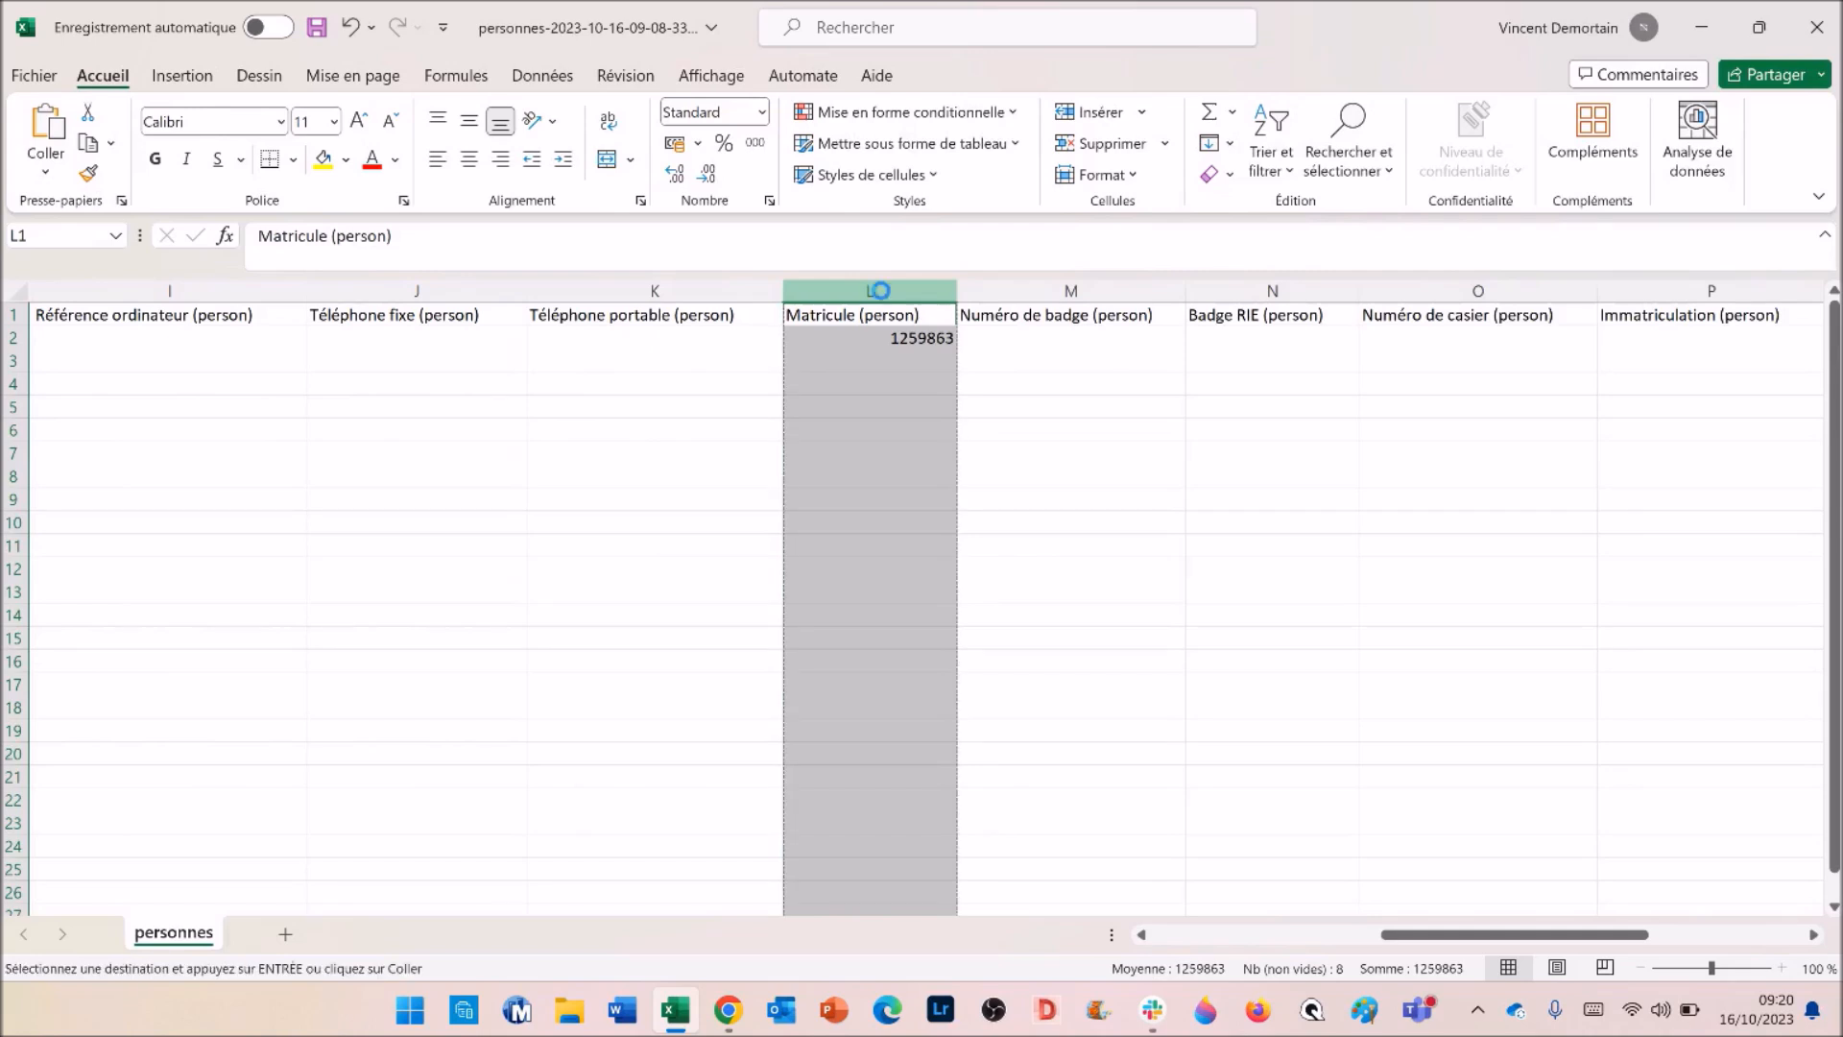
- Paste the columns into a new sheet Feuil1 and select A1:D2
{"action": "left_click", "coordinate": [285, 933]}
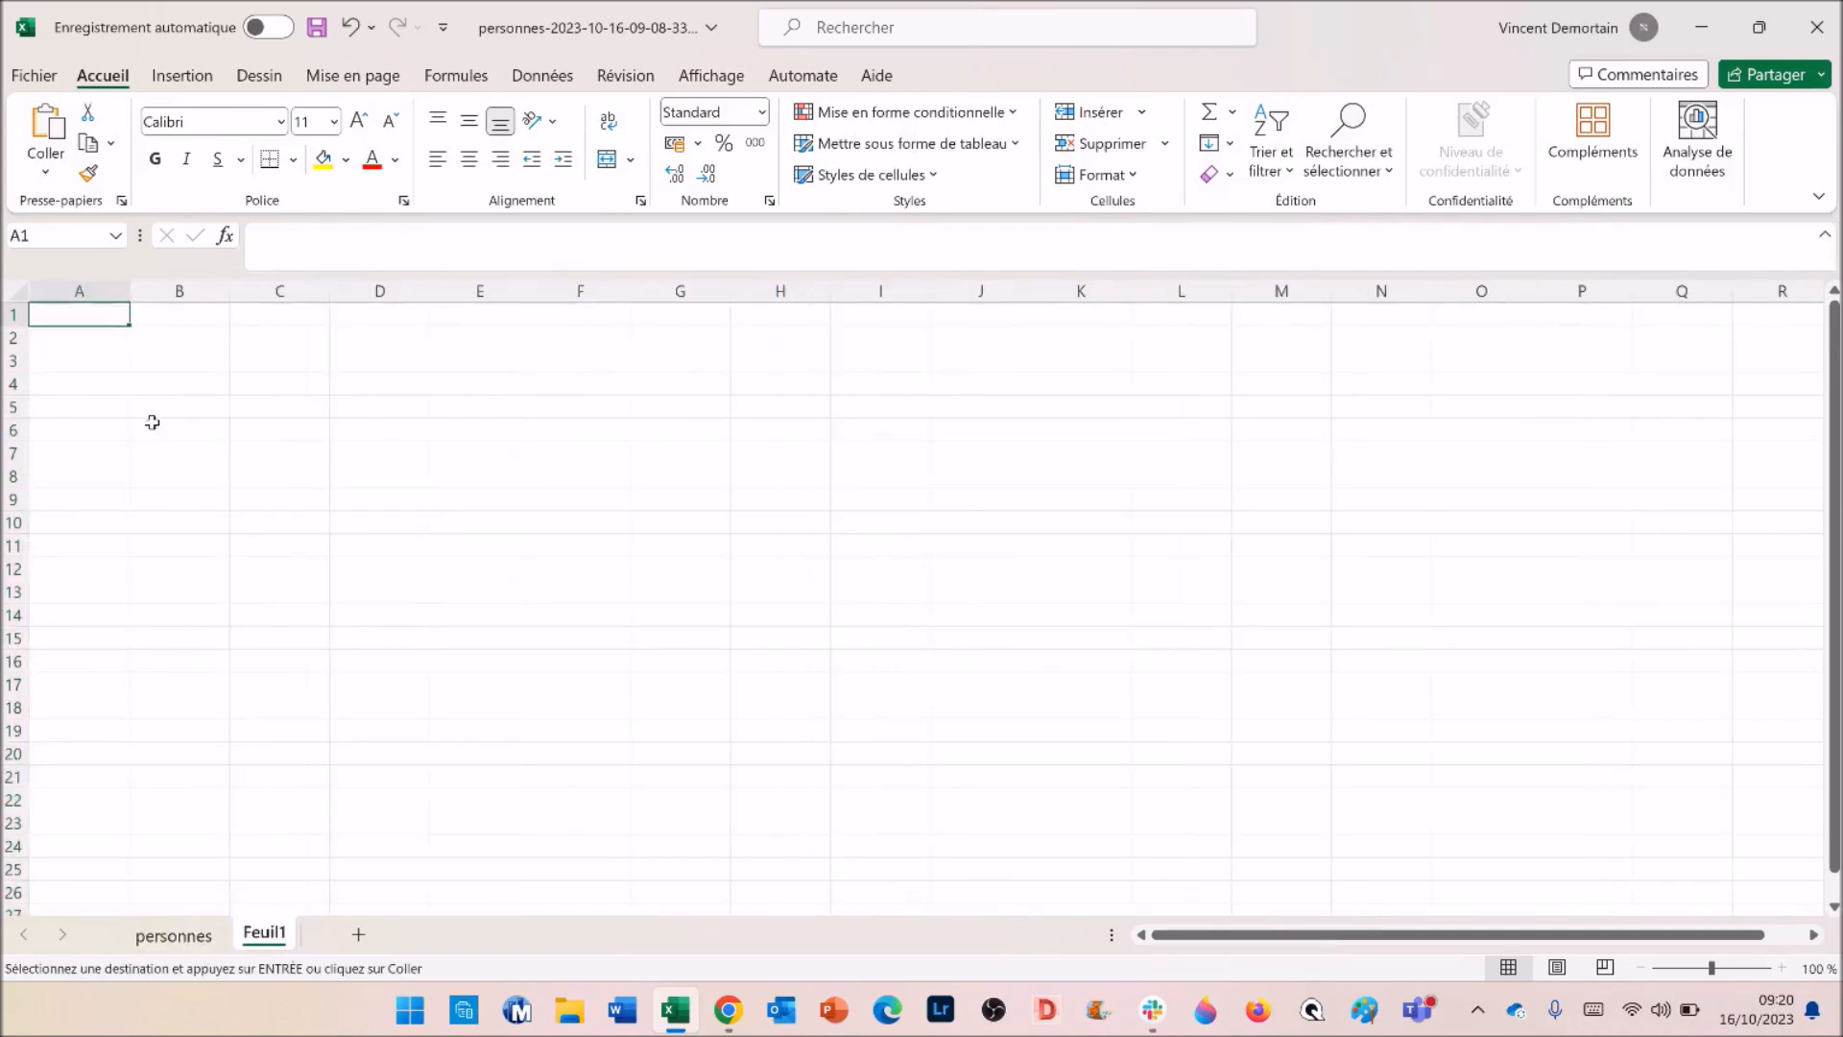
{"action": "key", "text": "ctrl+v"}
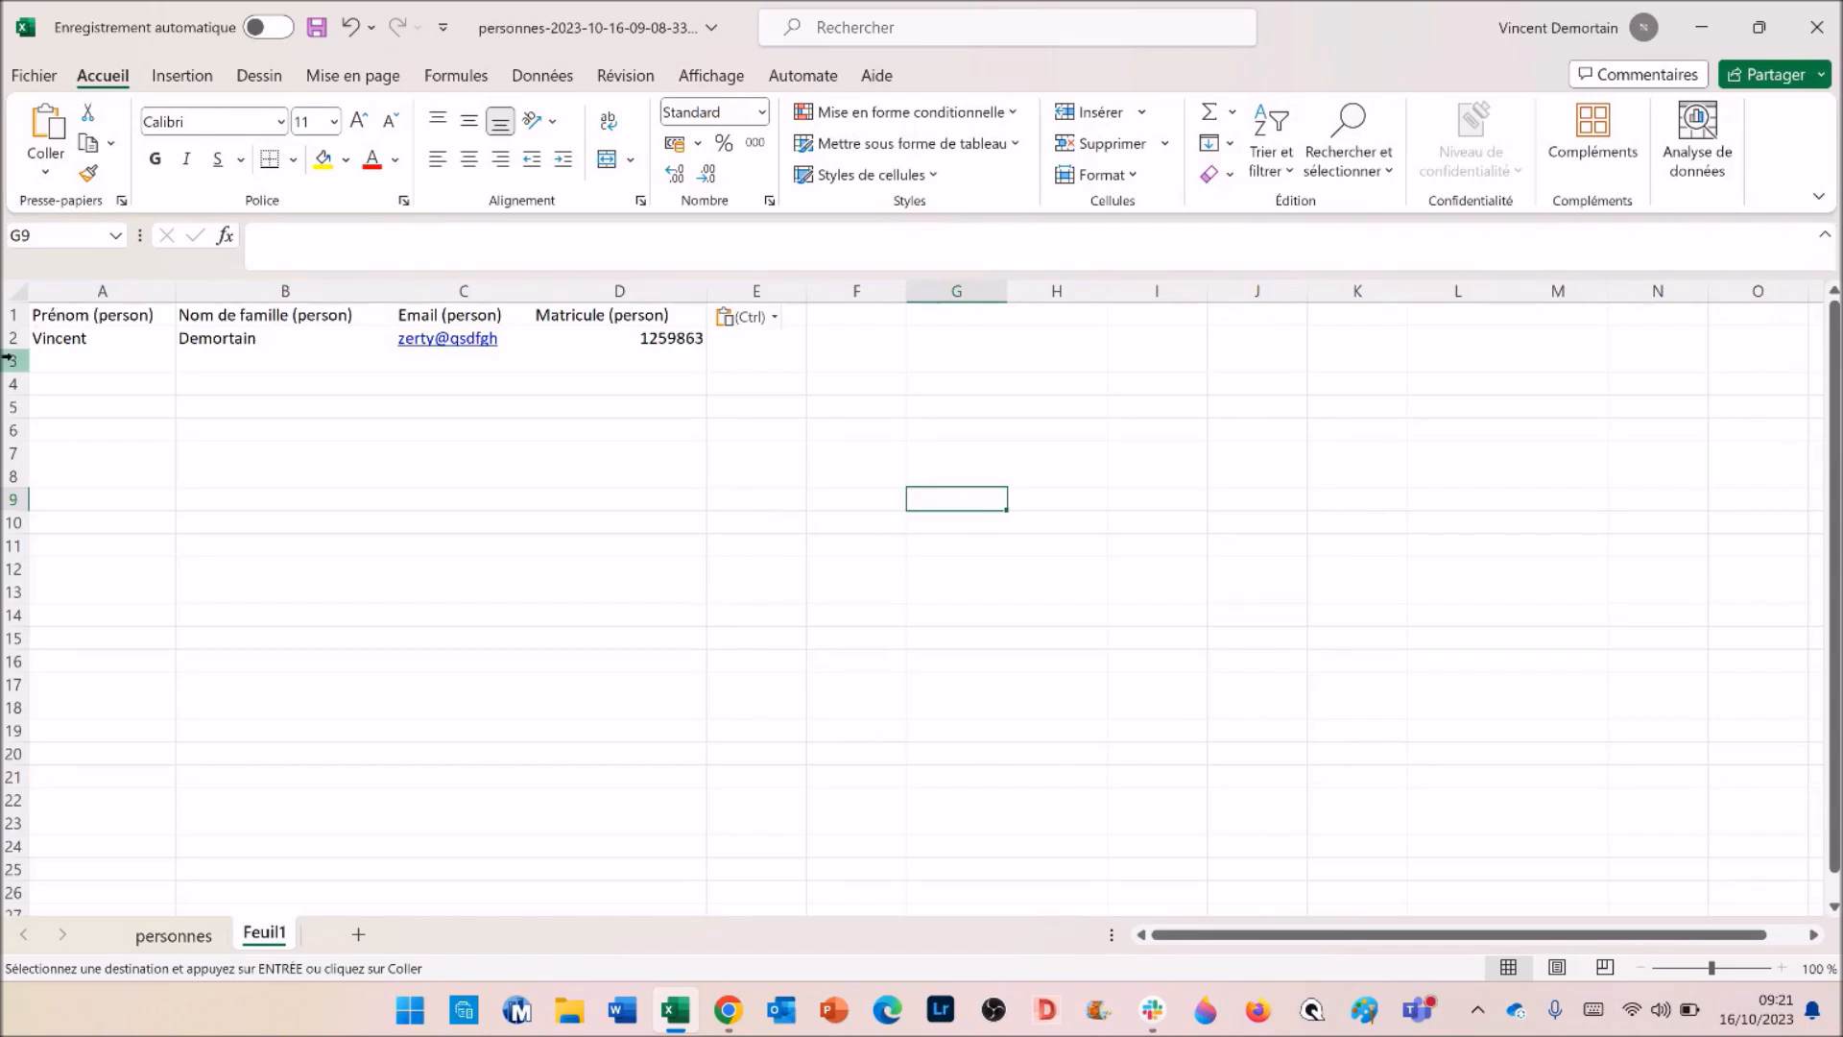
{"action": "left_click_drag", "start_coordinate": [4, 338], "coordinate": [17, 730]}
{"action": "left_click", "coordinate": [448, 592]}
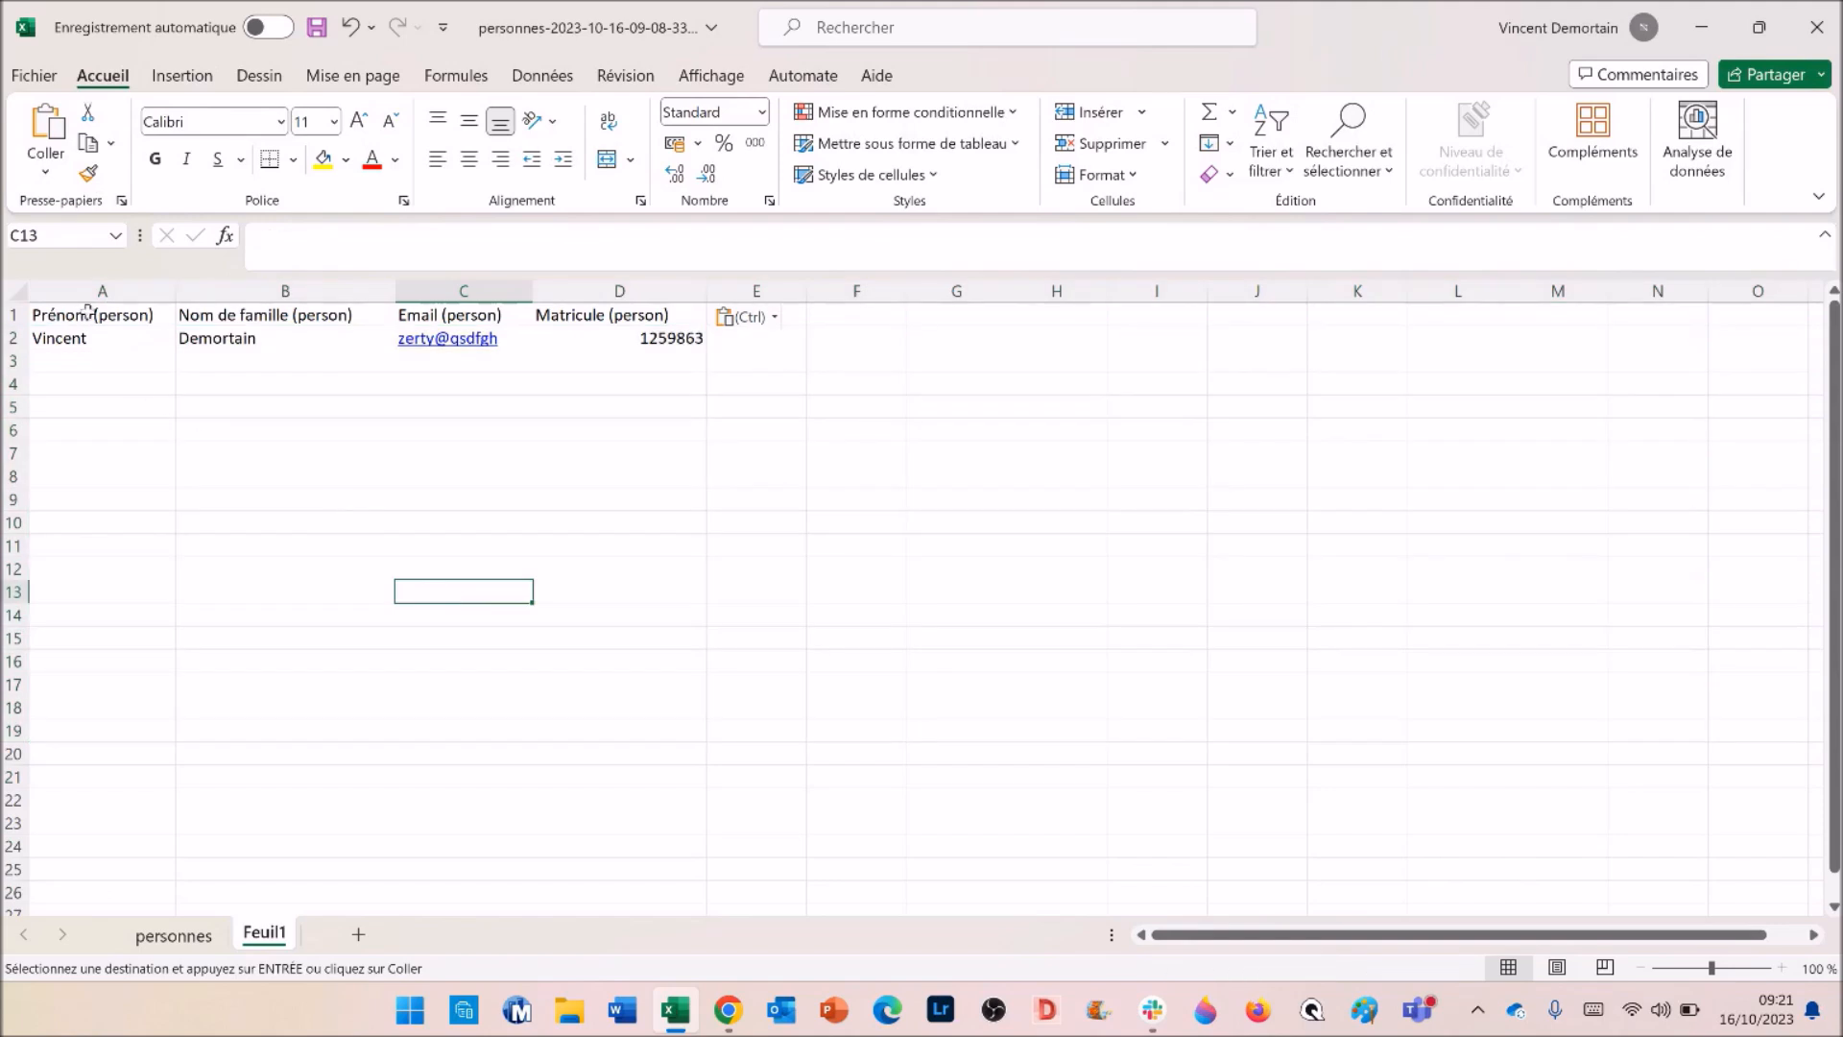
{"action": "left_click_drag", "start_coordinate": [41, 314], "coordinate": [659, 331]}
- Paste the four Excel headers and the person's row into Surfy's Copier et coller box
{"action": "mouse_move", "coordinate": [728, 1010]}
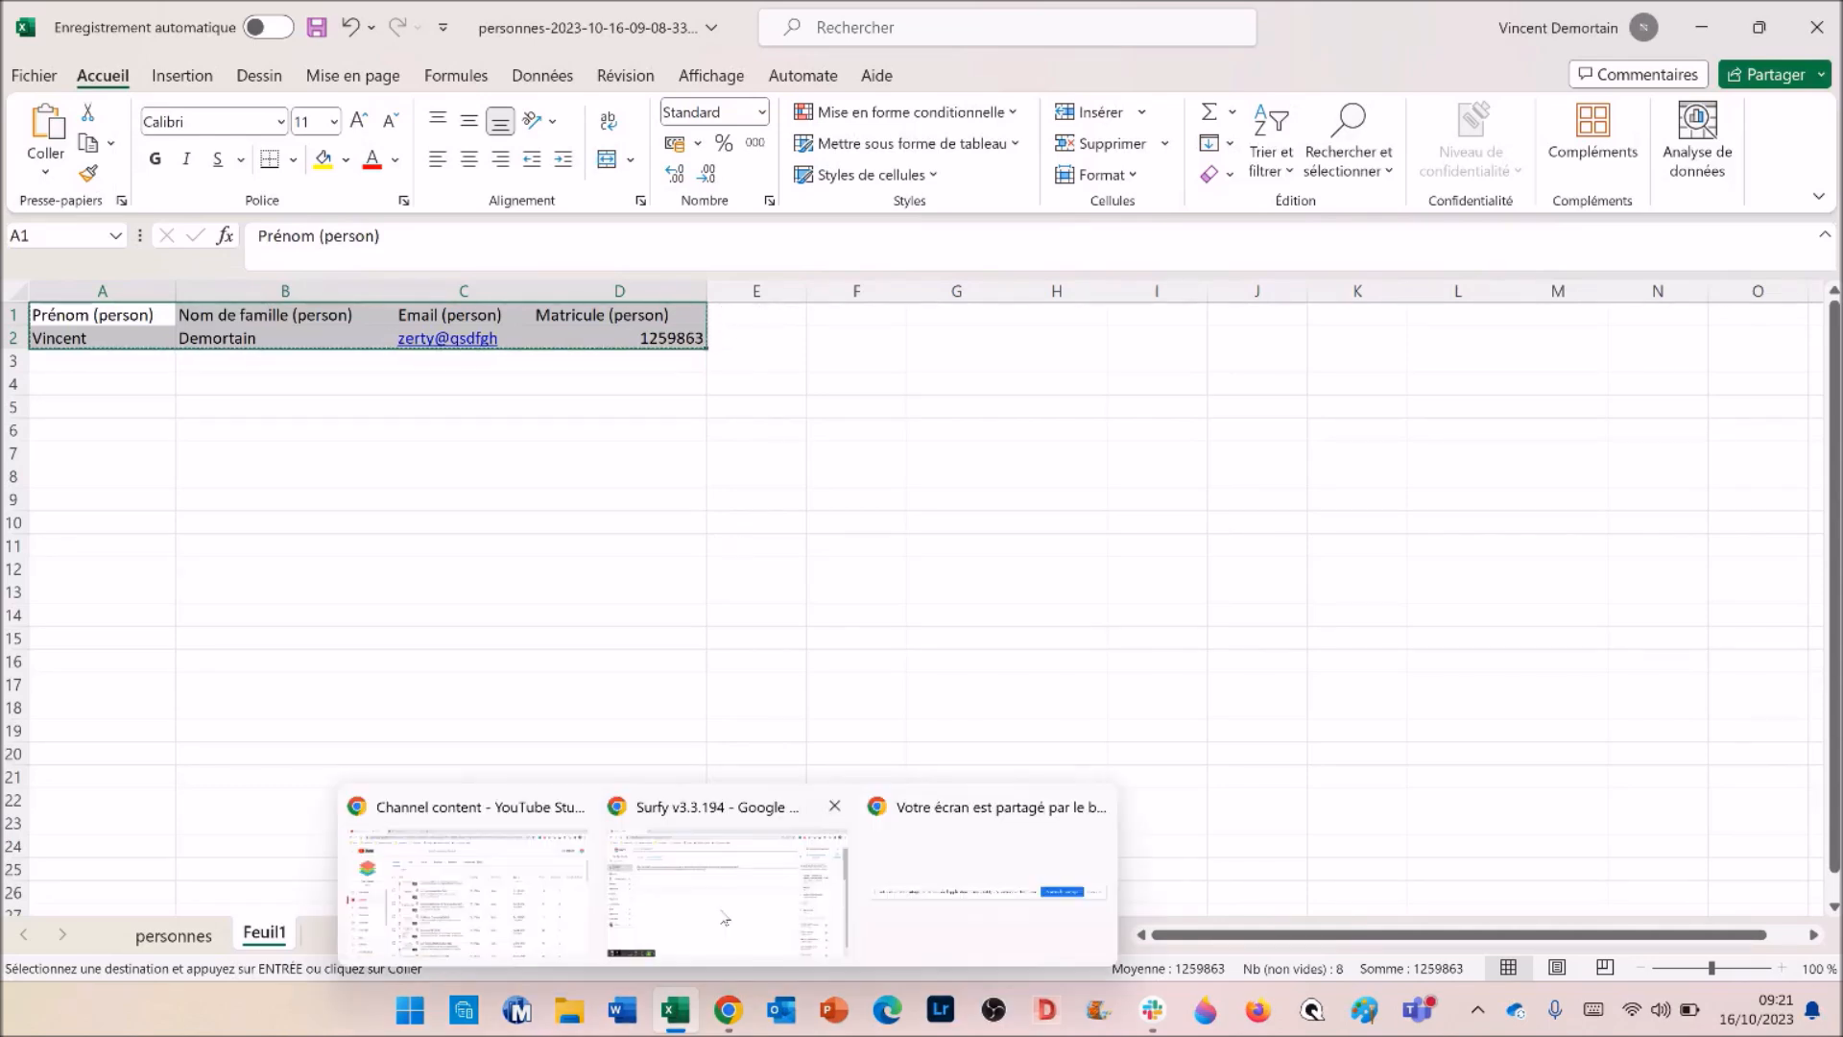
{"action": "left_click", "coordinate": [722, 912]}
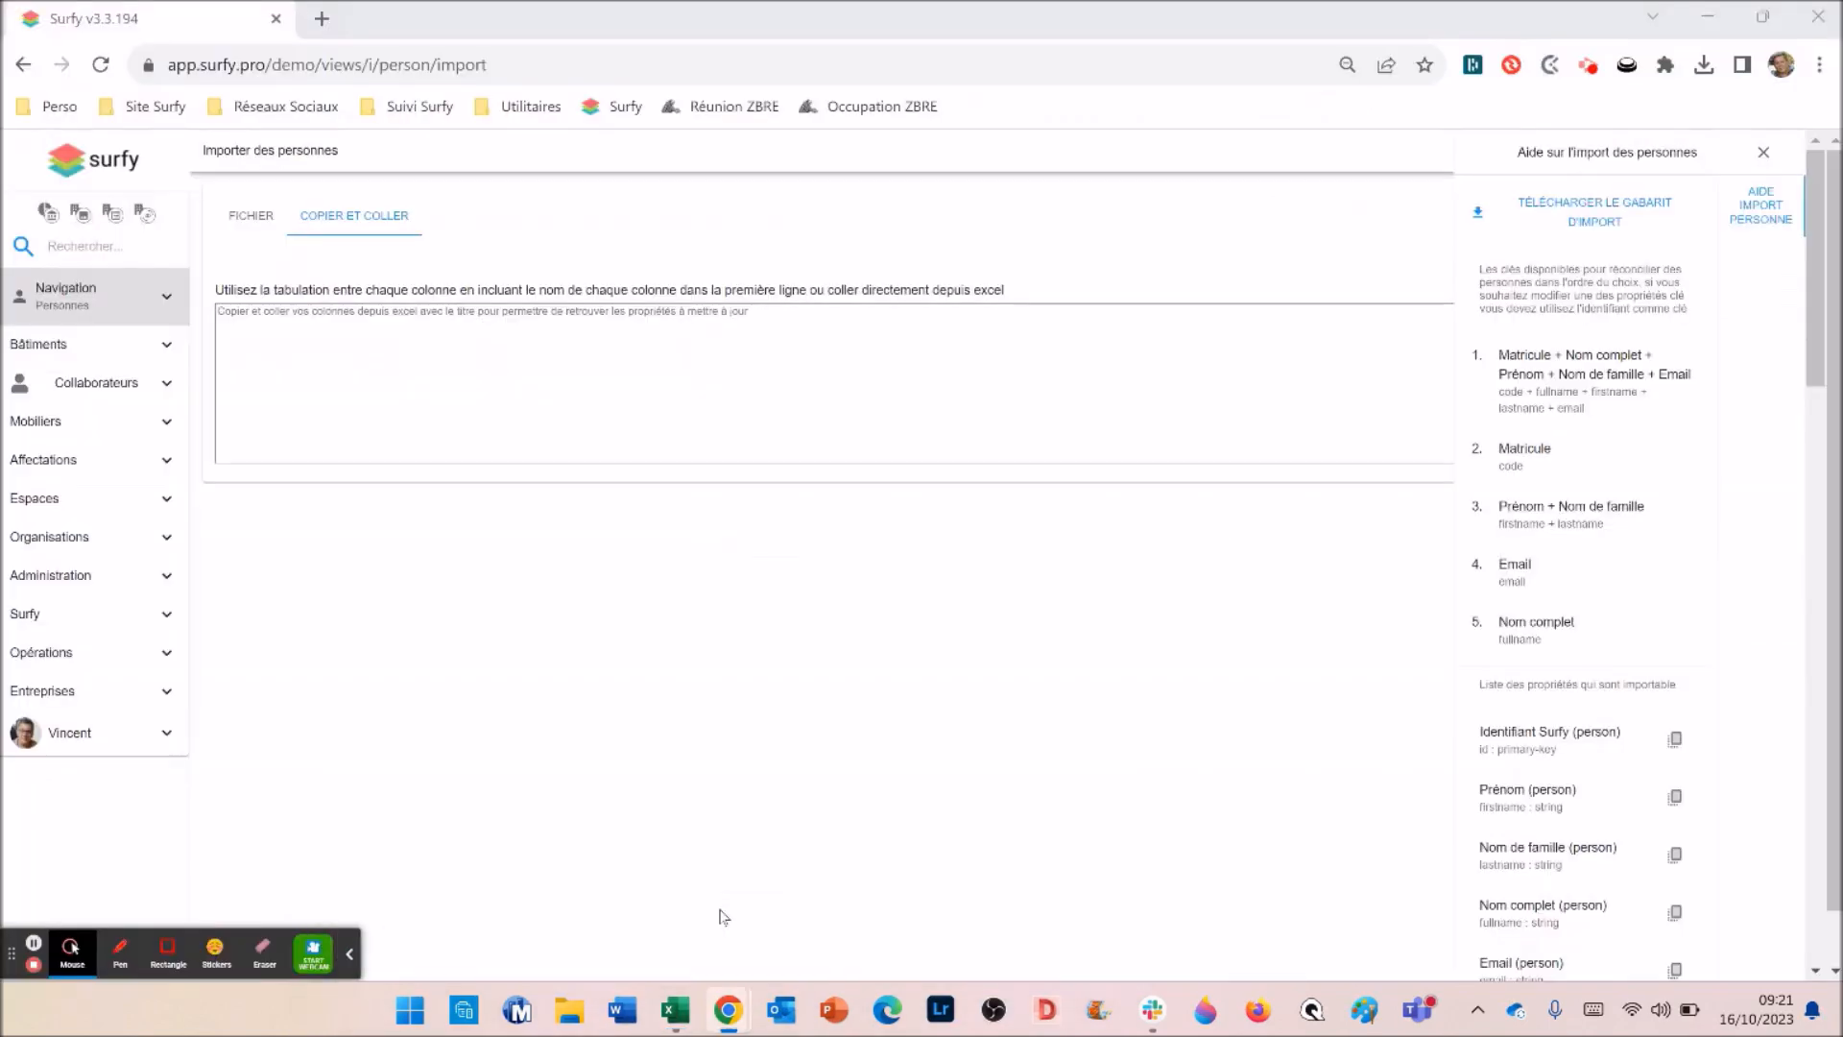
{"action": "left_click", "coordinate": [283, 342]}
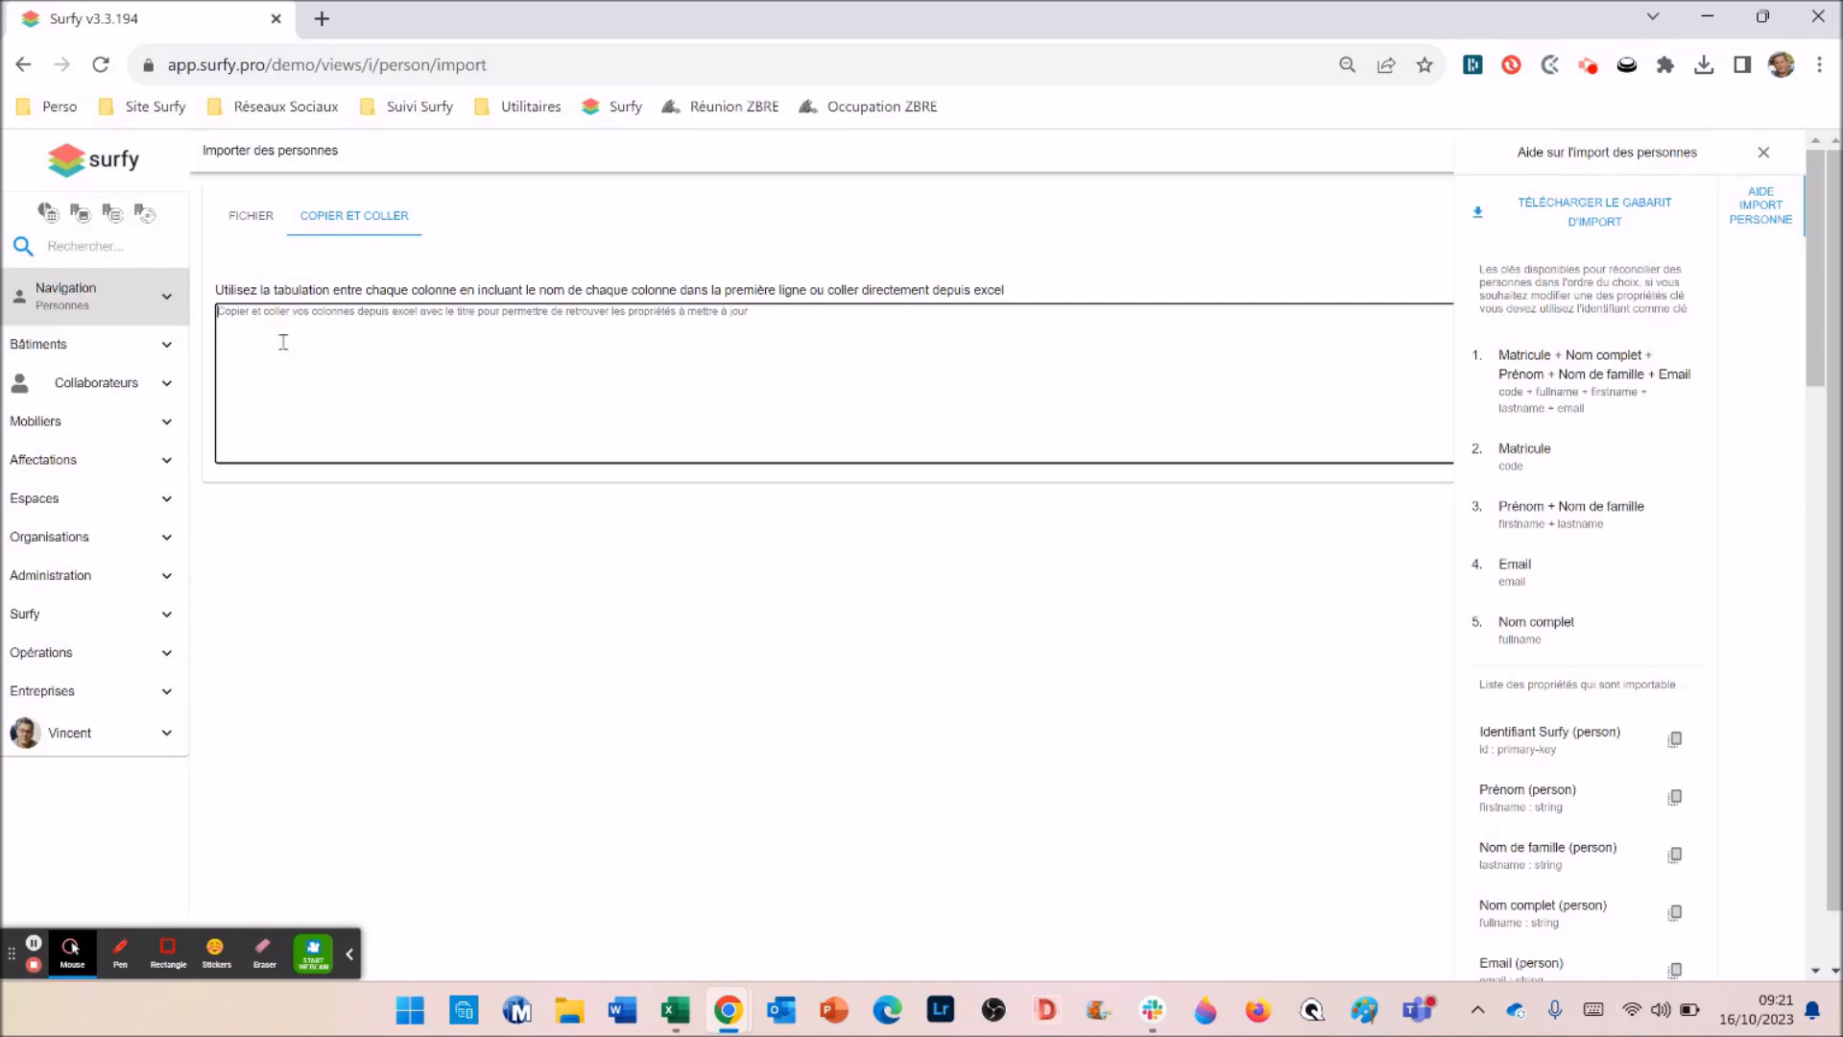
{"action": "key", "text": "ctrl+v"}
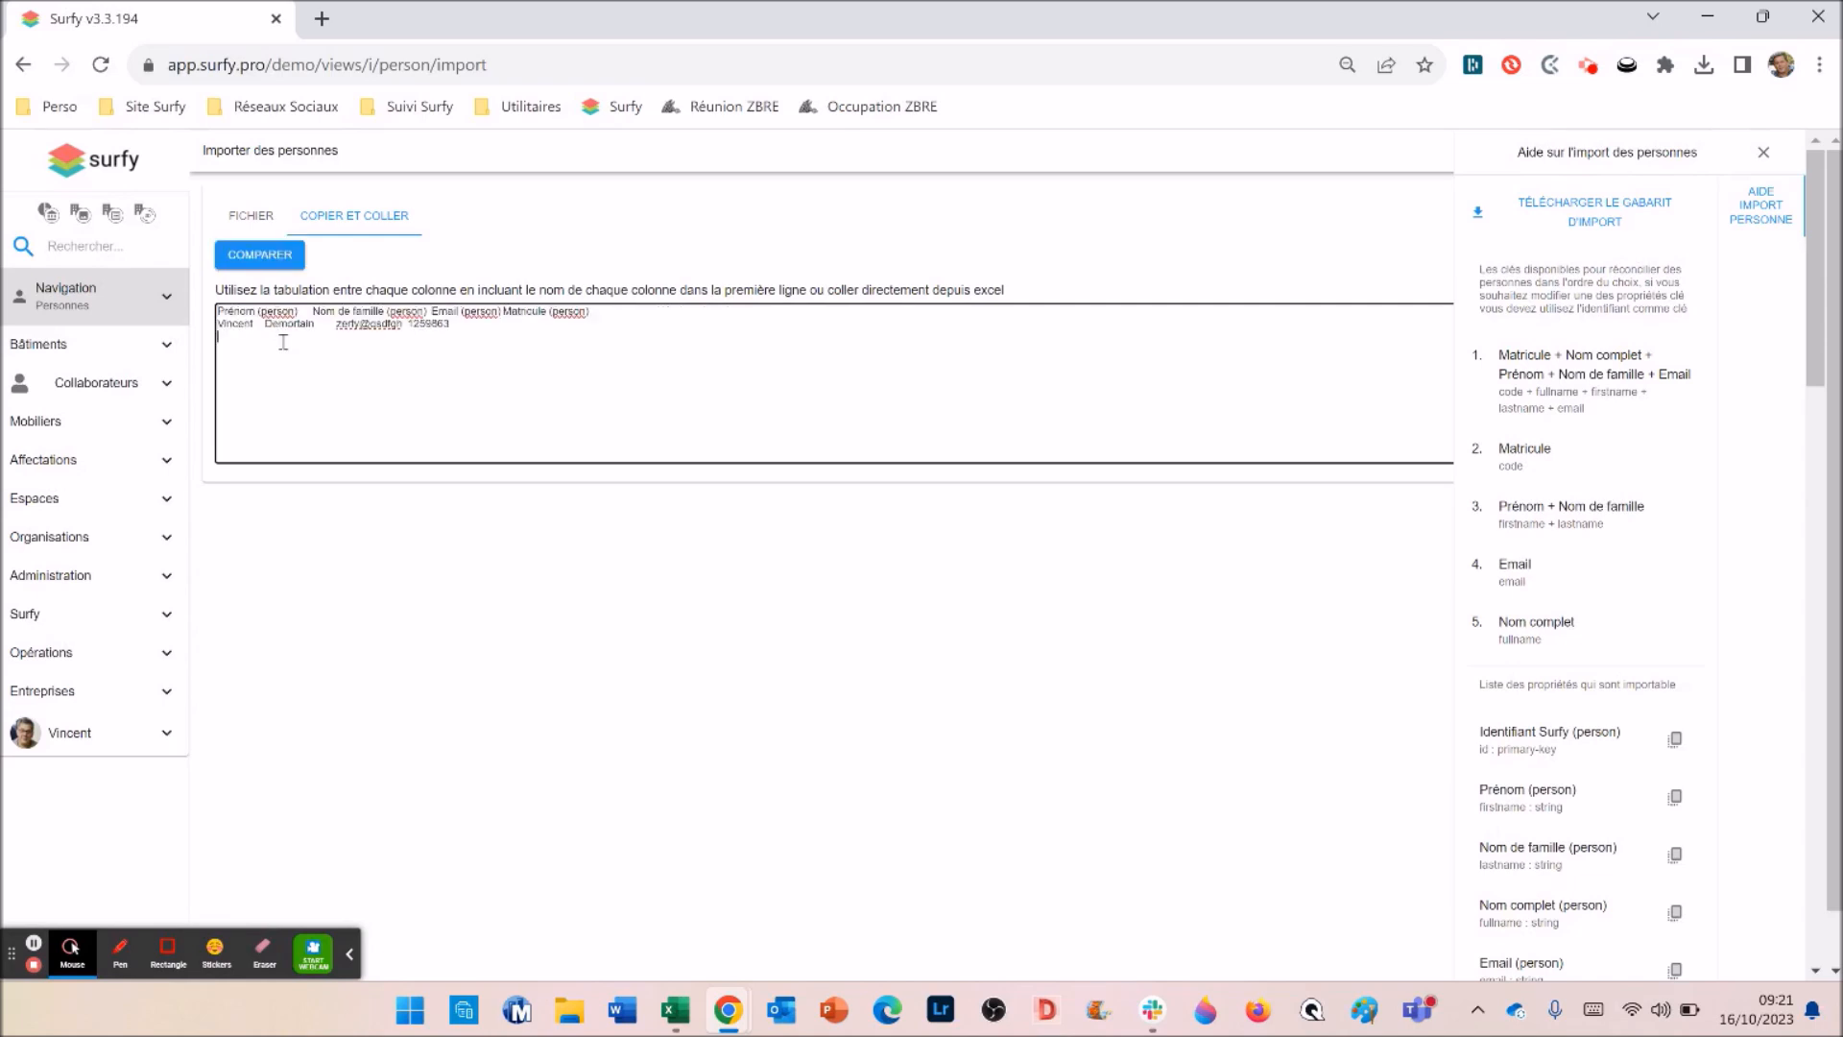
- Compare the pasted data, close the help panel, and create all new persons with TOUT CRÉER
{"action": "left_click", "coordinate": [269, 256]}
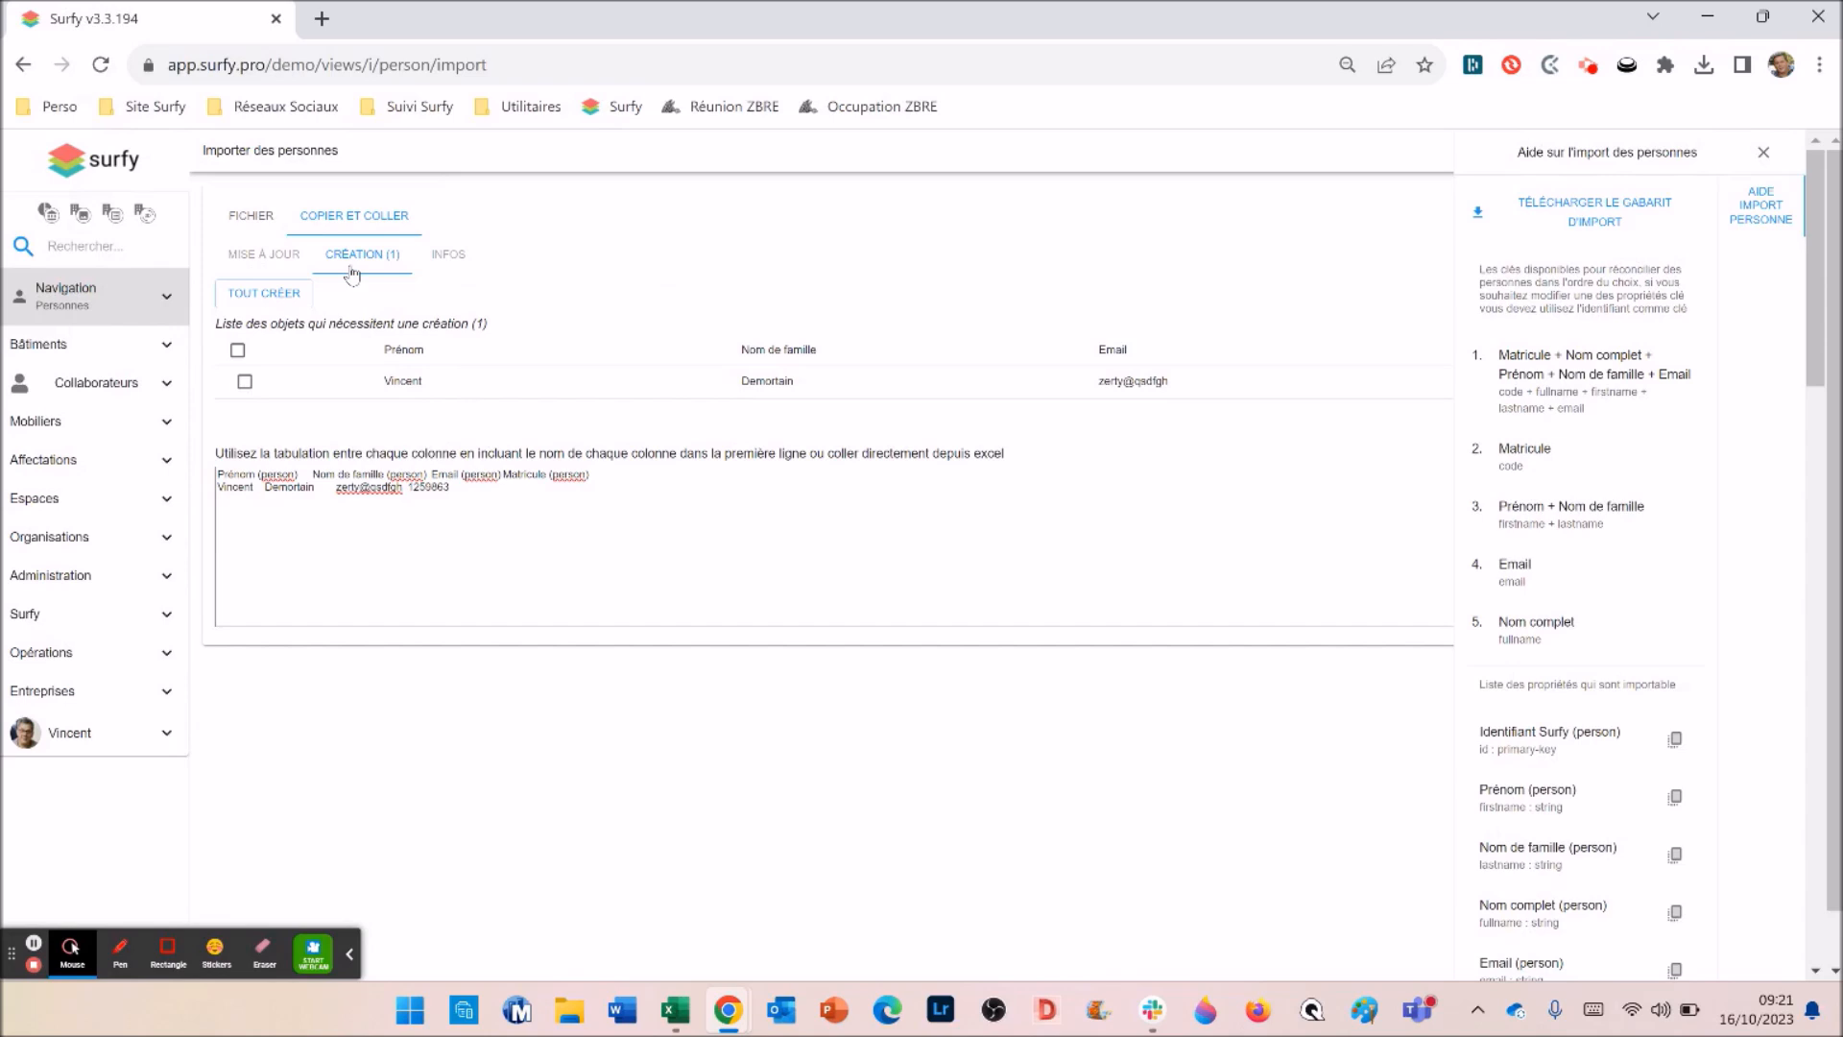
{"action": "left_click", "coordinate": [1765, 154]}
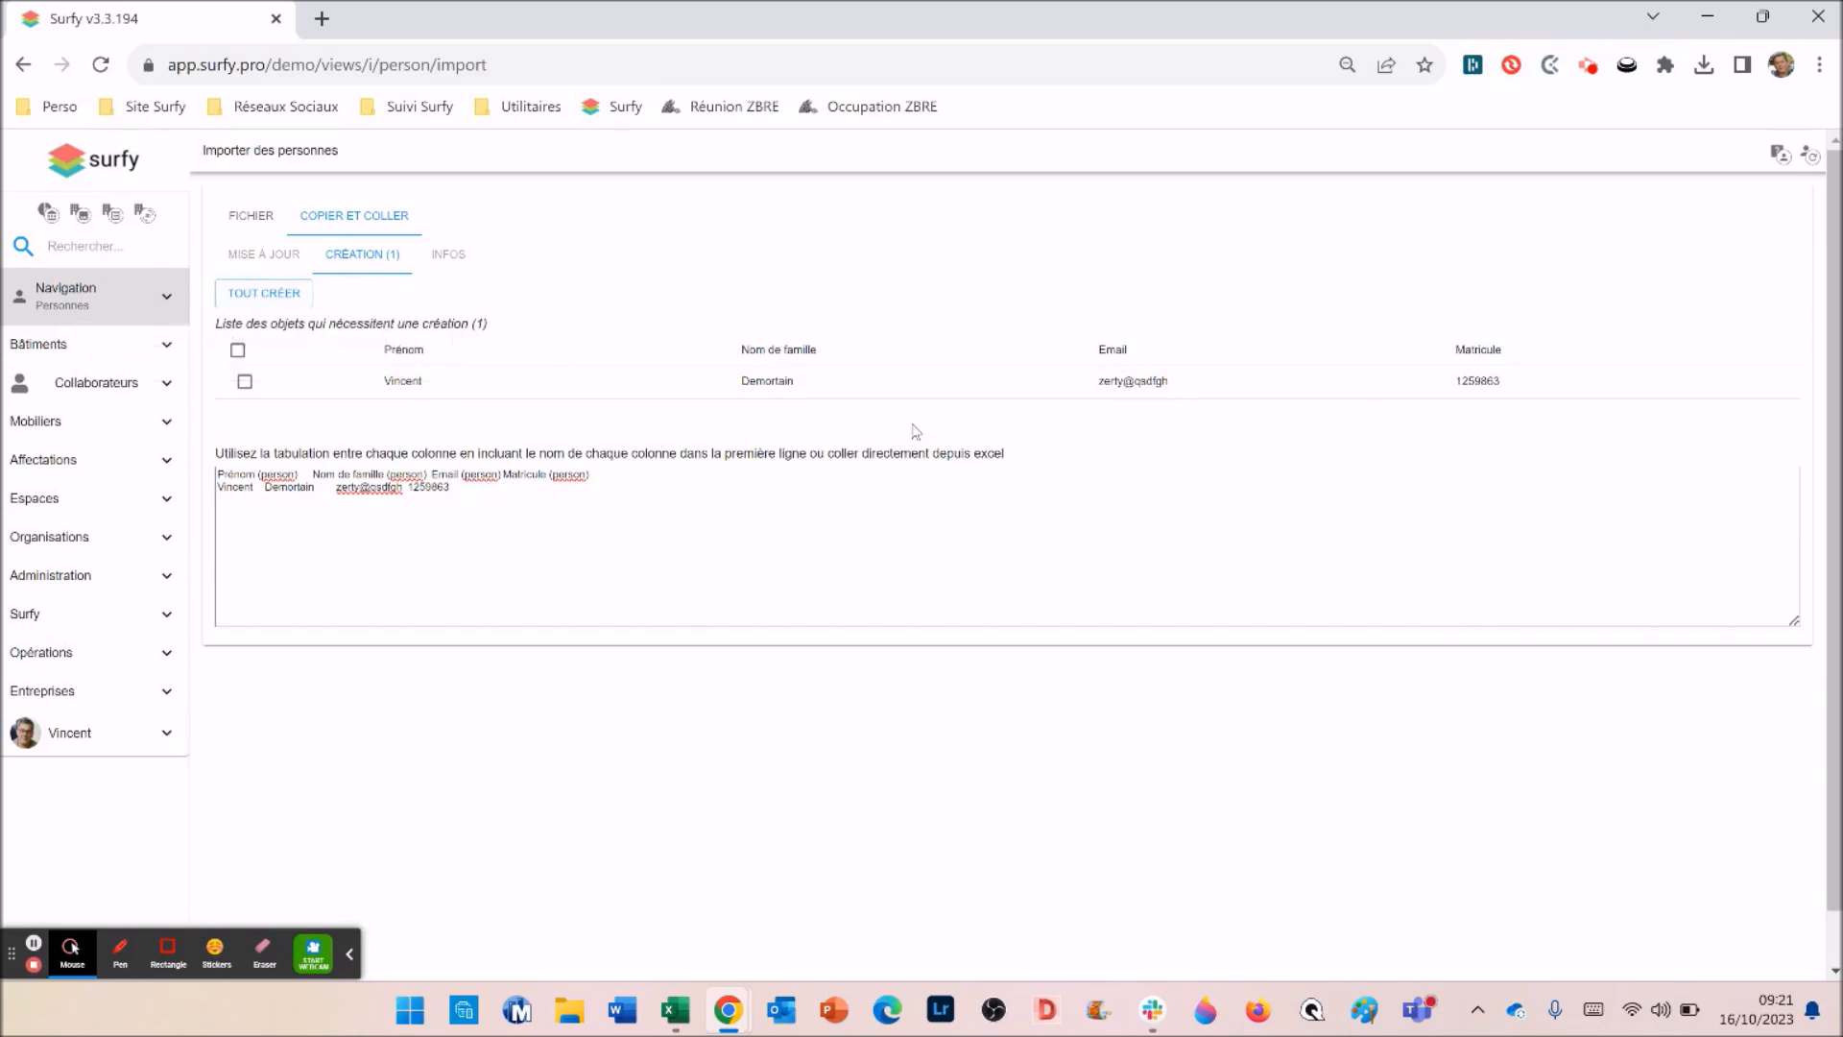
{"action": "left_click", "coordinate": [256, 296]}
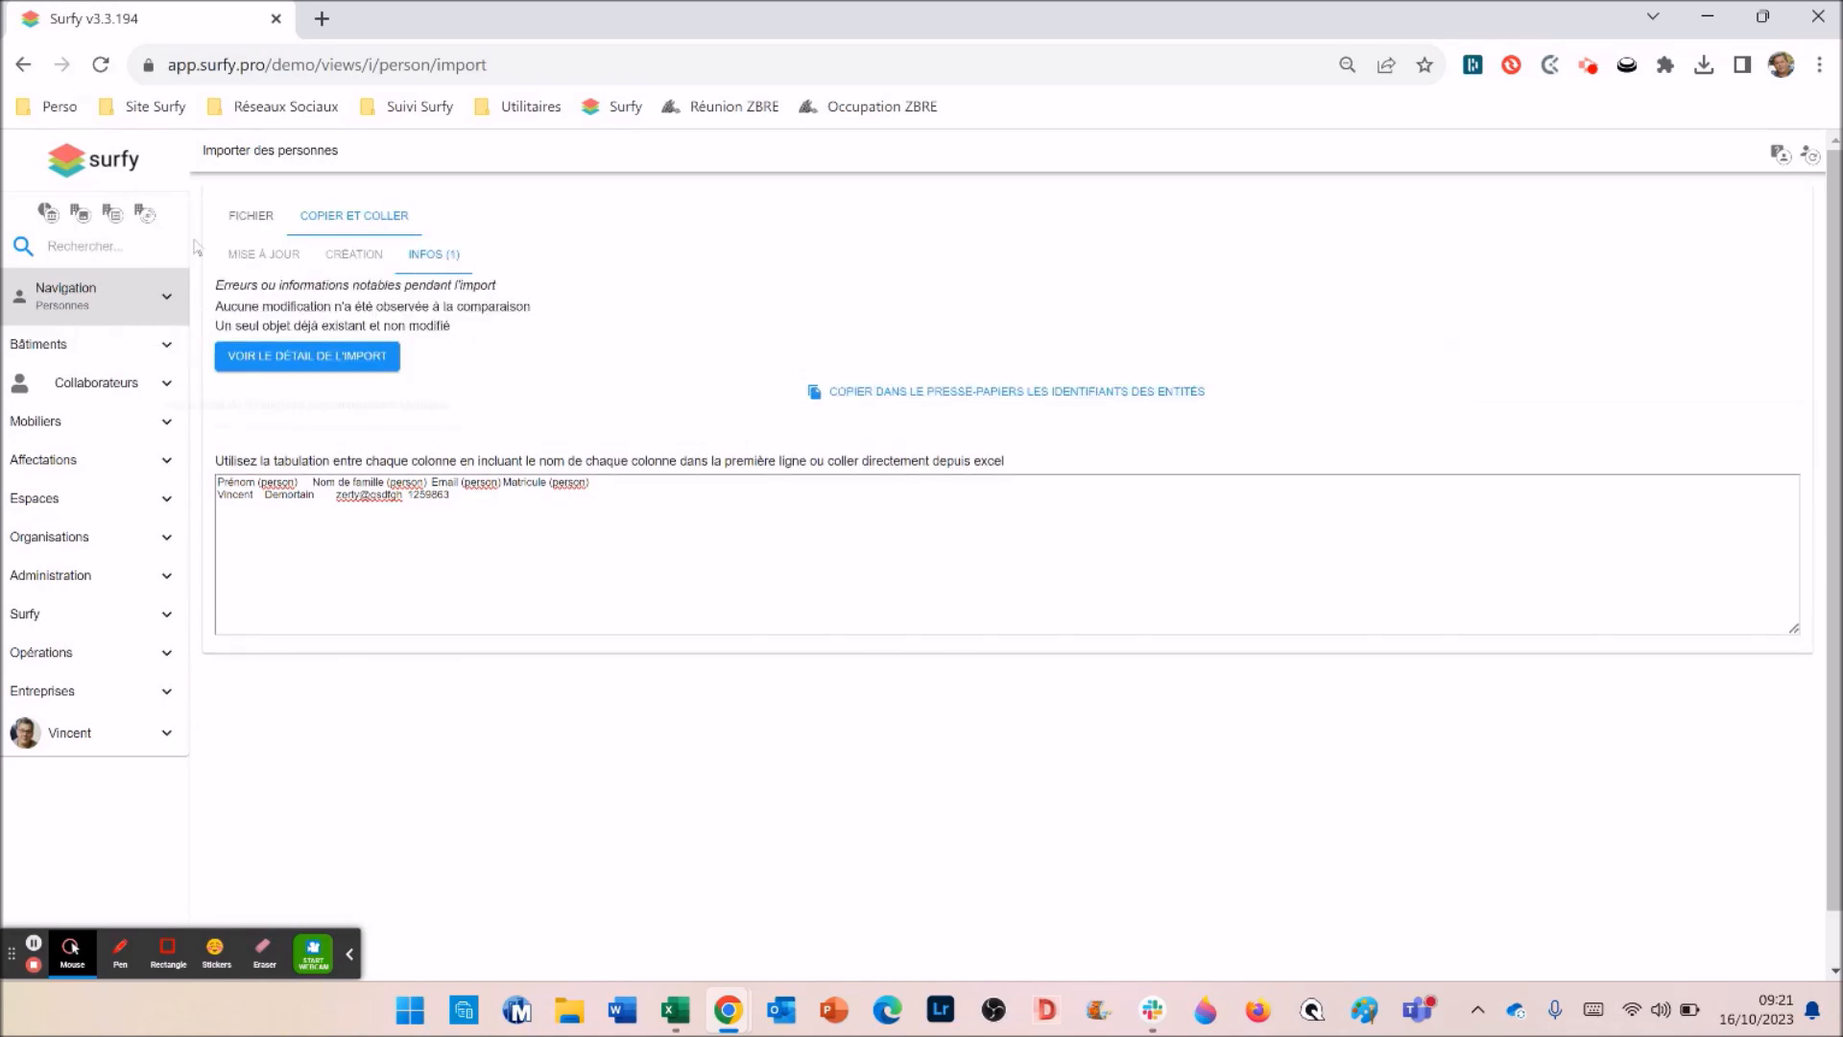
- Go to Collaborateurs > Personnes > Lister les personnes
{"action": "left_click", "coordinate": [65, 384]}
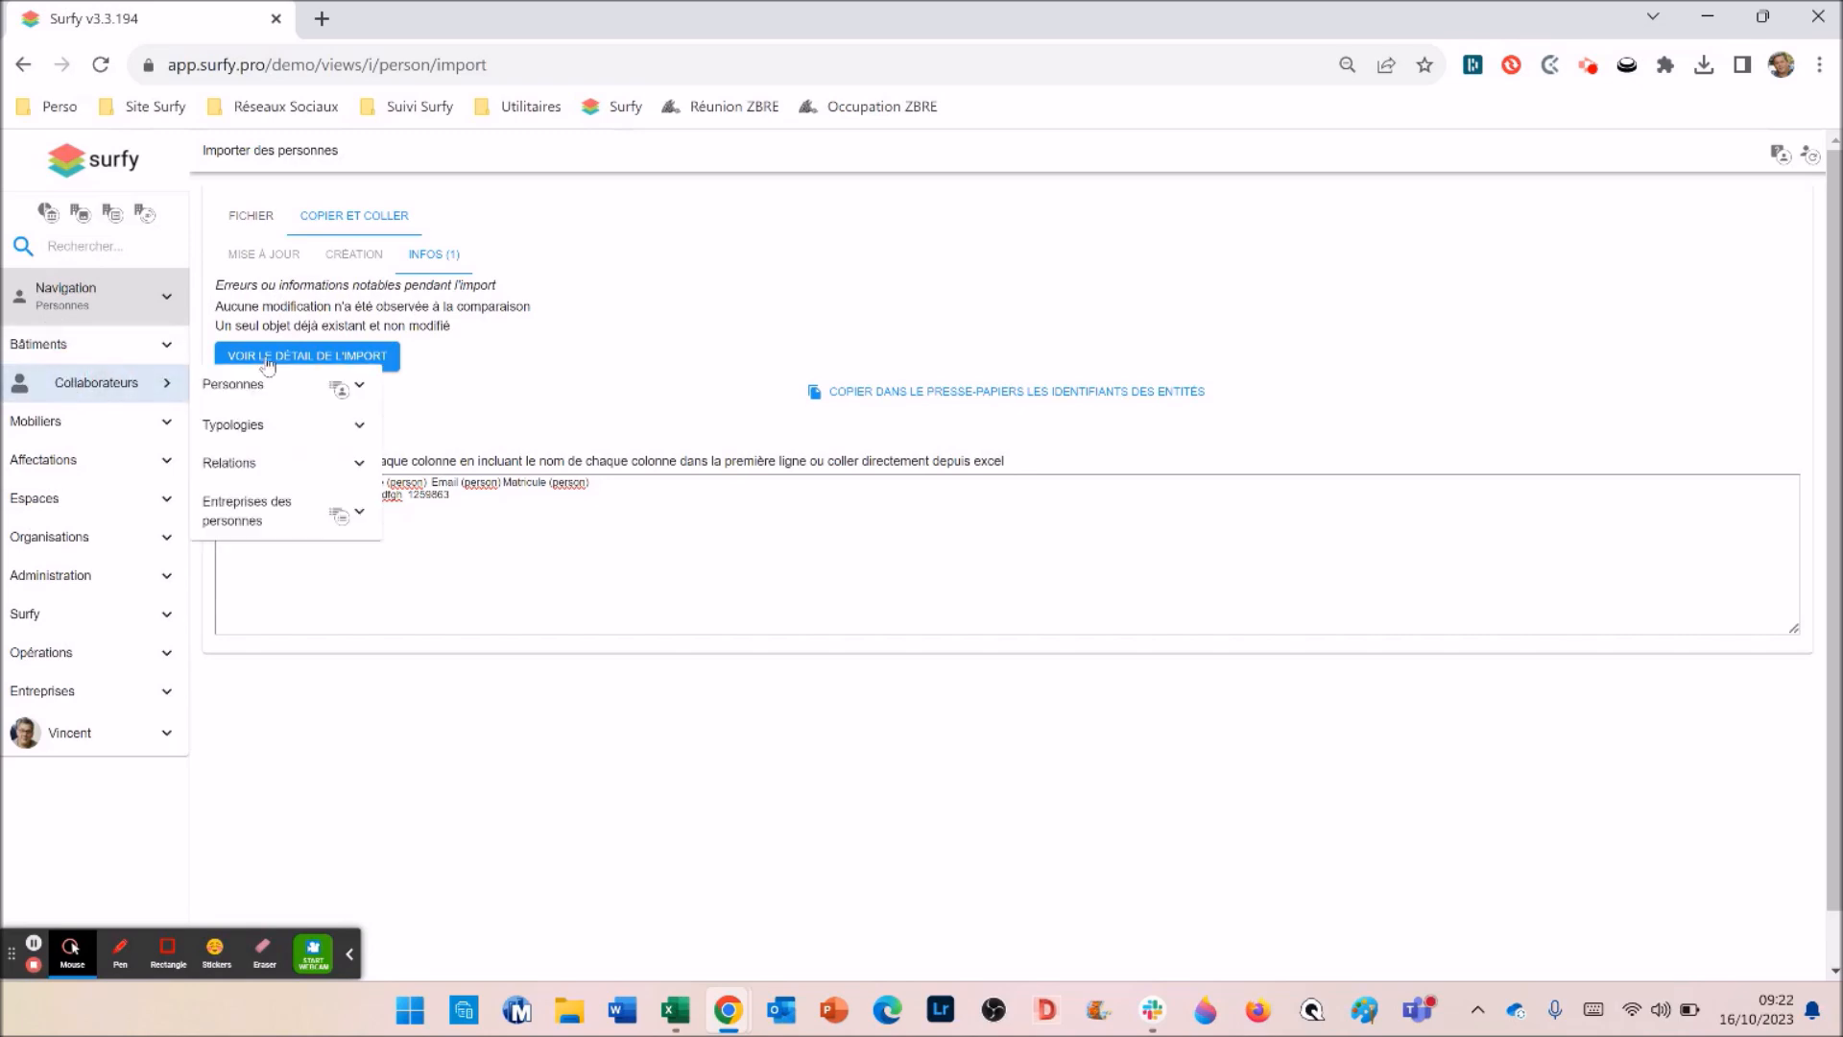
{"action": "mouse_move", "coordinate": [346, 384]}
{"action": "left_click", "coordinate": [457, 385]}
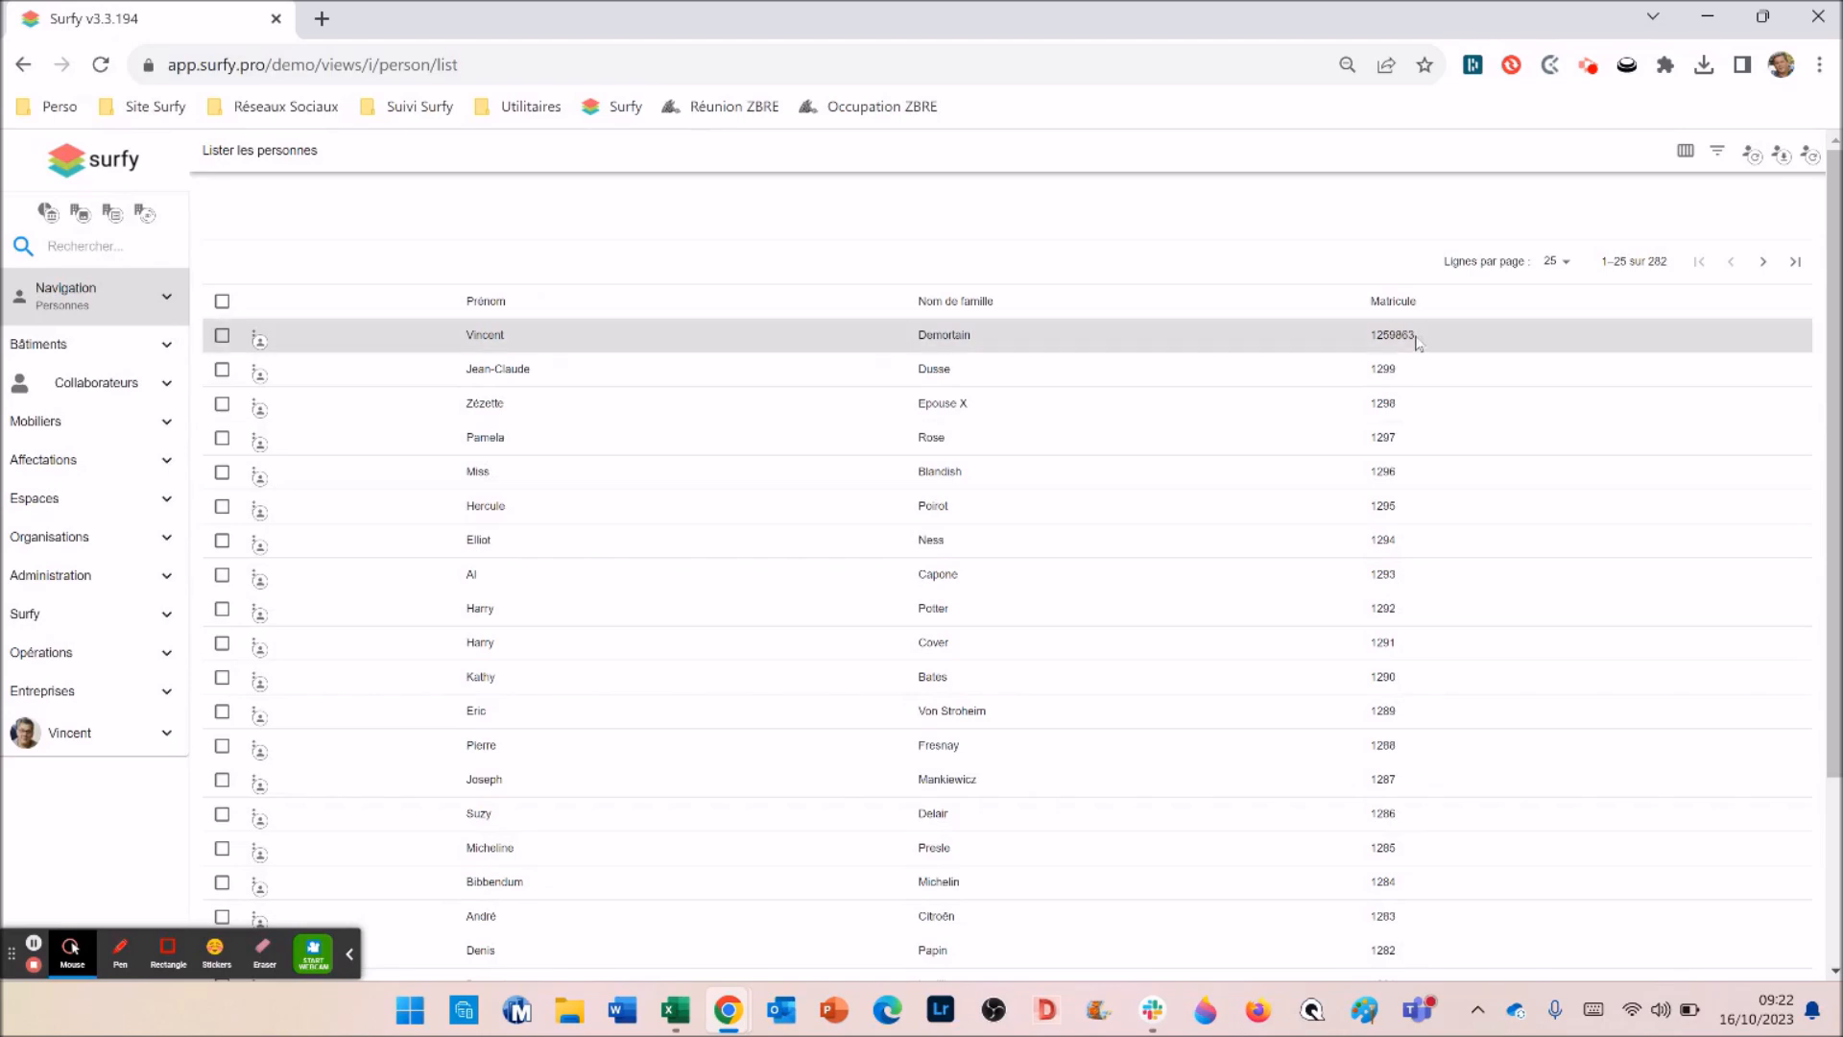
- Add the Email column to the person list via the column chooser
{"action": "left_click", "coordinate": [1685, 151]}
{"action": "left_click", "coordinate": [1600, 601]}
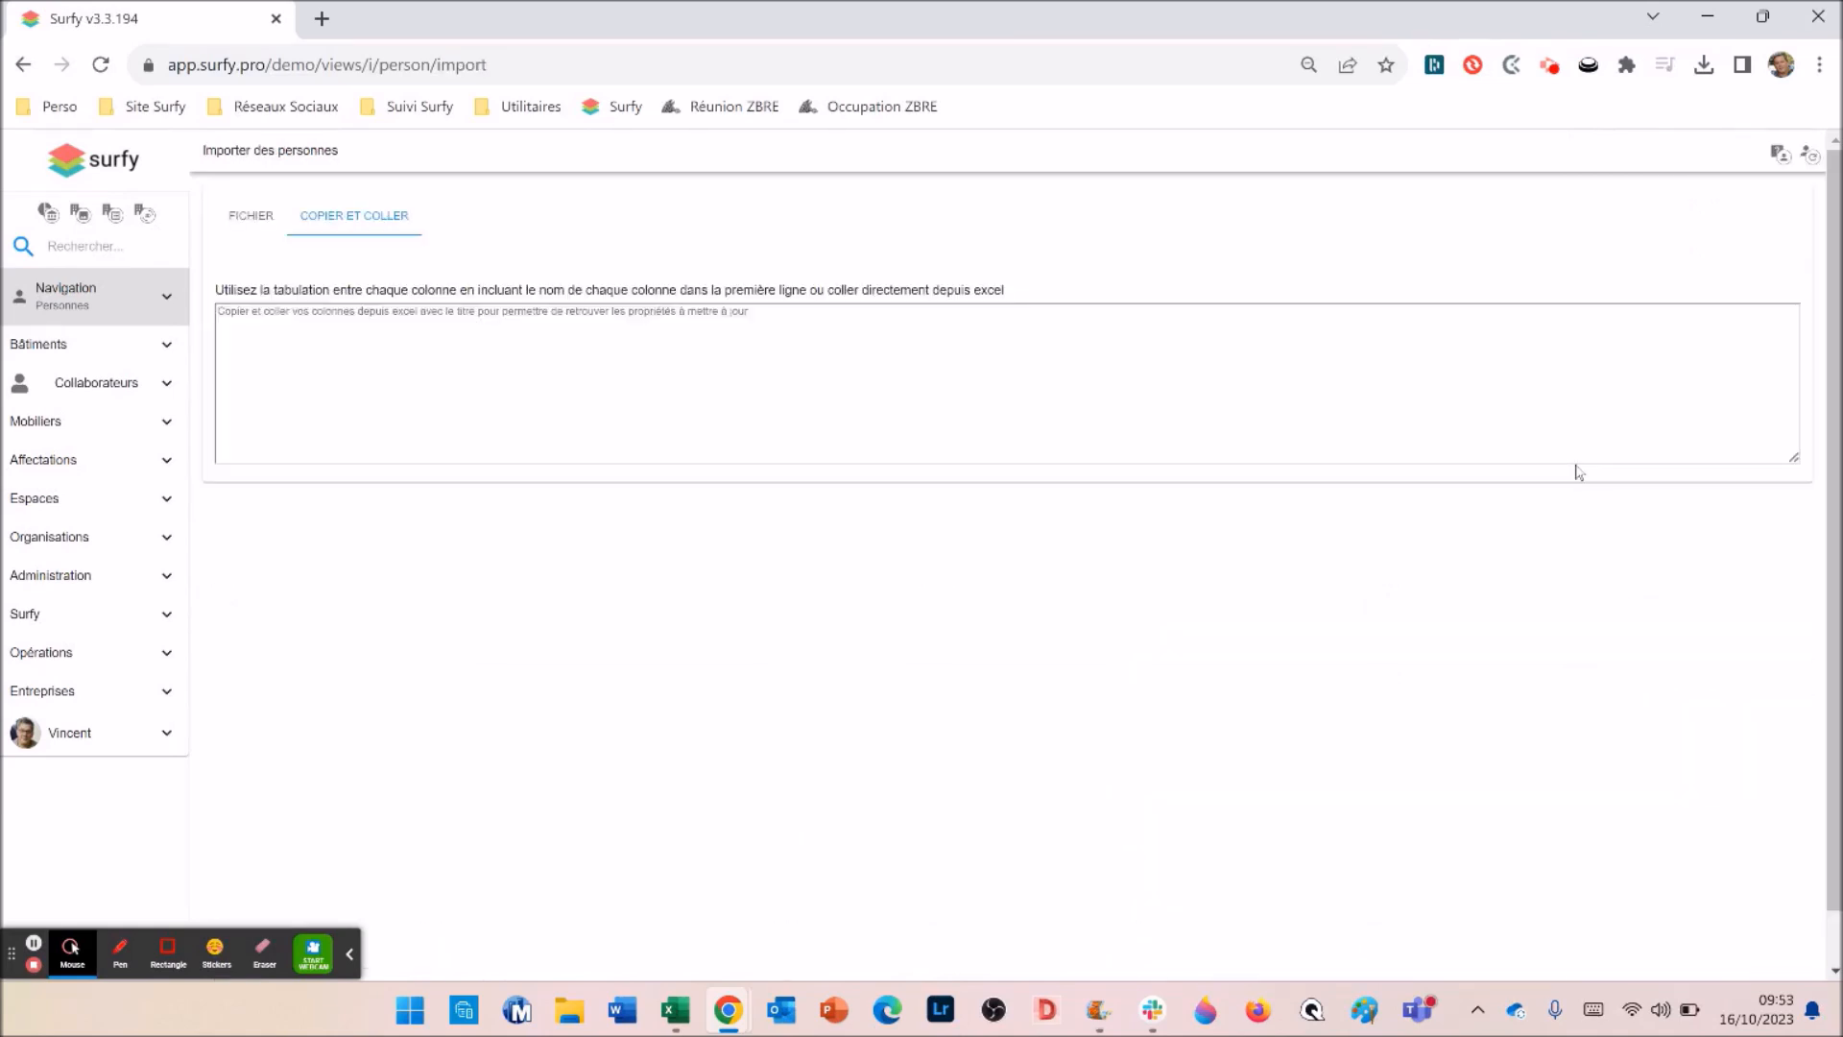
- Copy the Nom de famille (person) property name from the import help and switch to Excel
{"action": "left_click", "coordinate": [1781, 156]}
{"action": "scroll", "coordinate": [1742, 382], "scroll_direction": "down", "scroll_amount": 4}
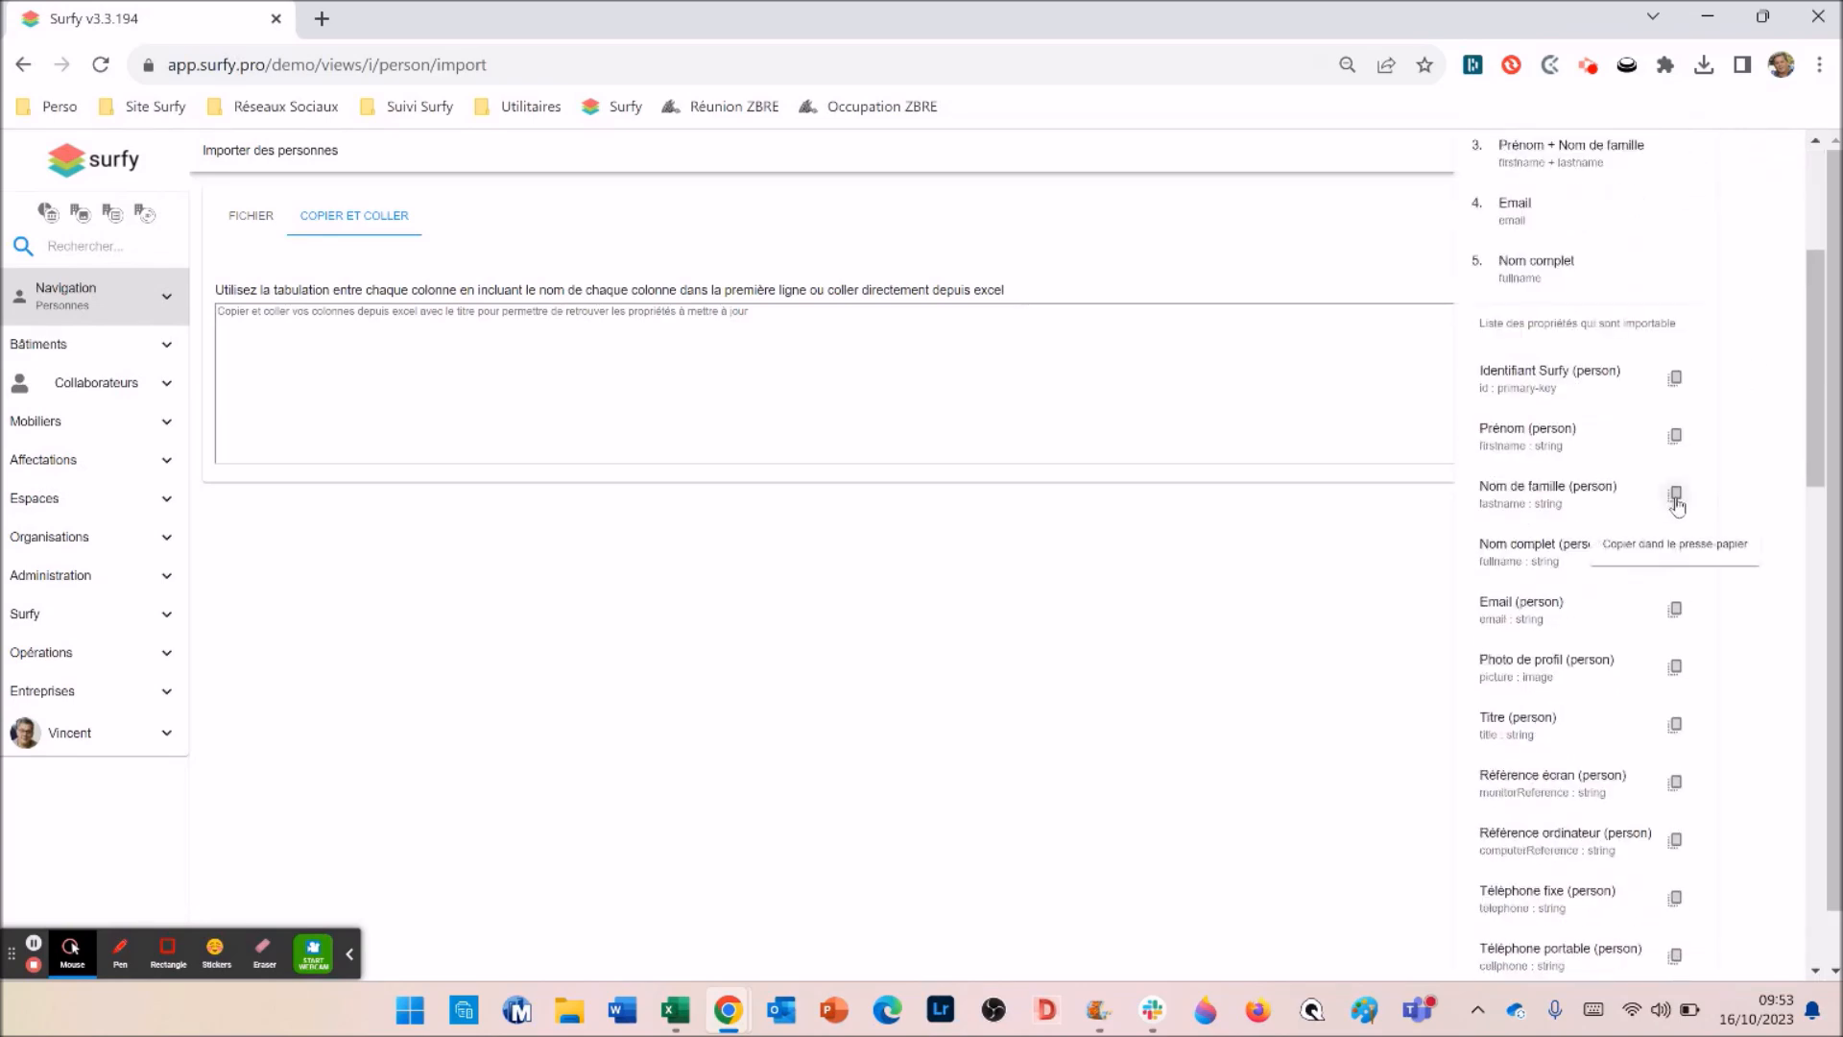
{"action": "left_click", "coordinate": [1675, 494]}
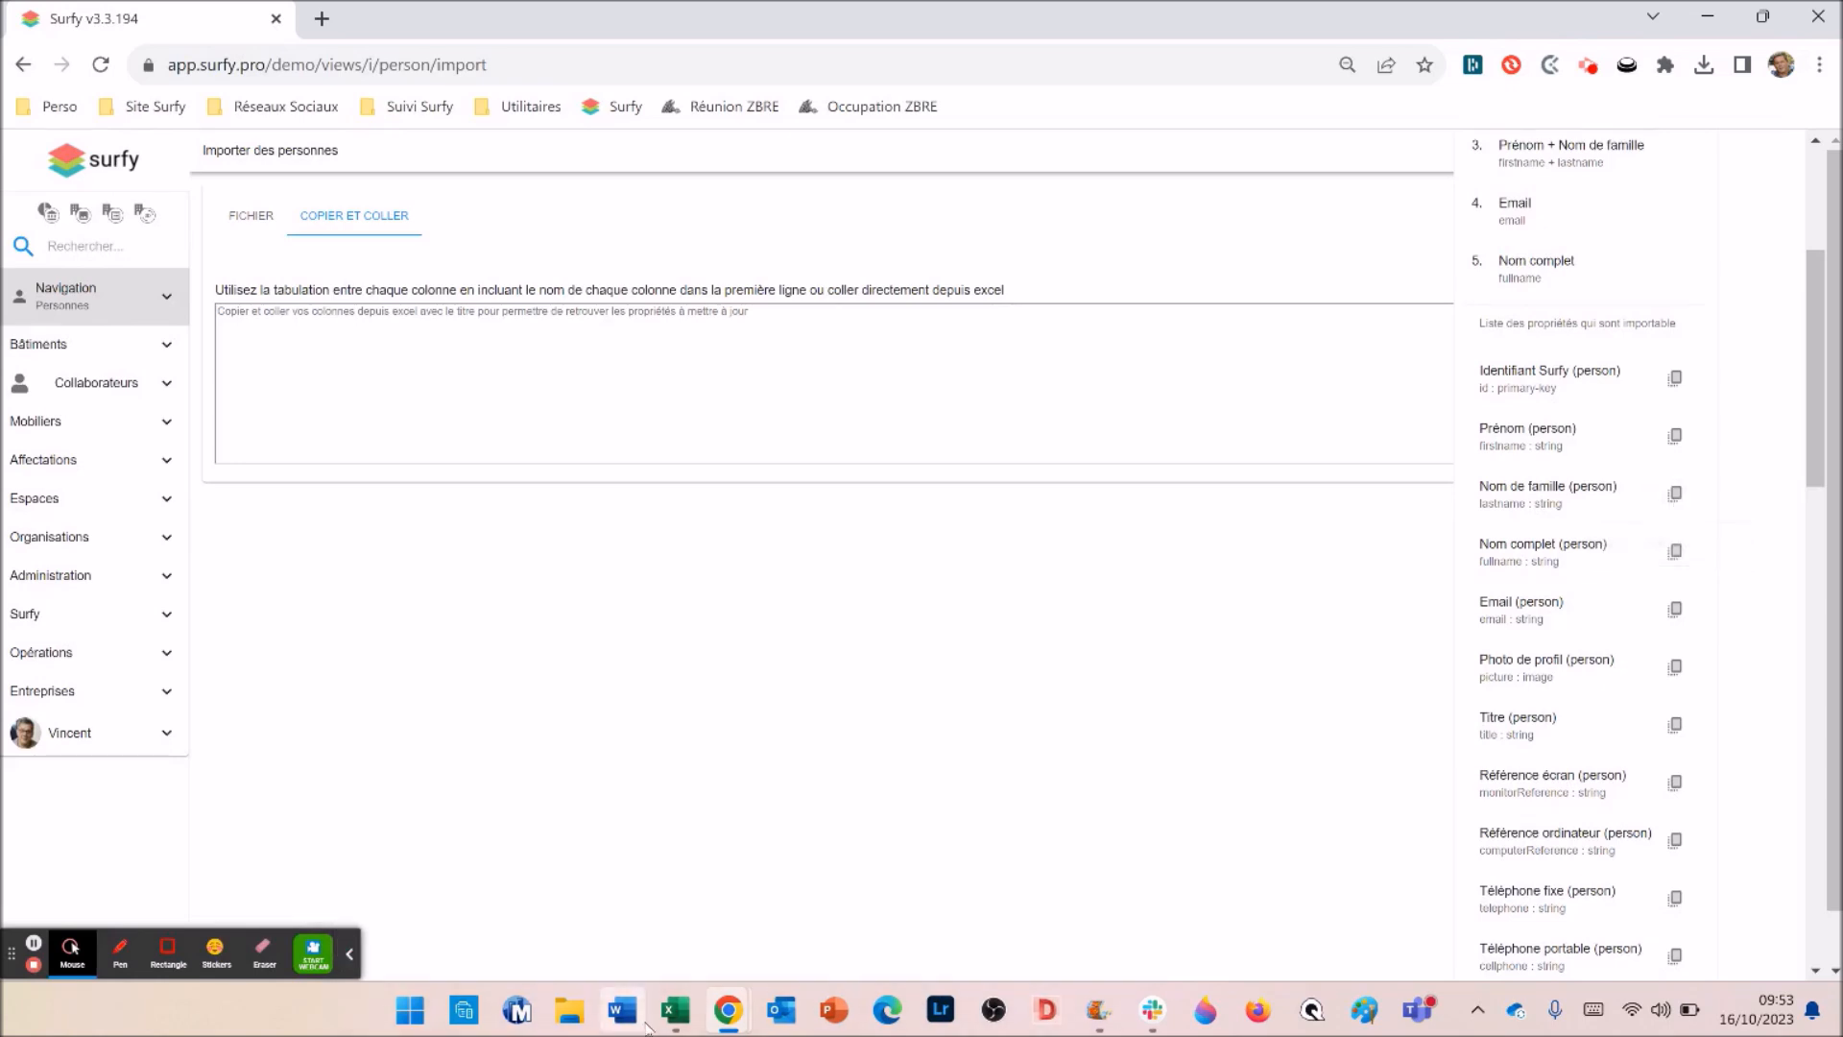
{"action": "left_click", "coordinate": [675, 1010]}
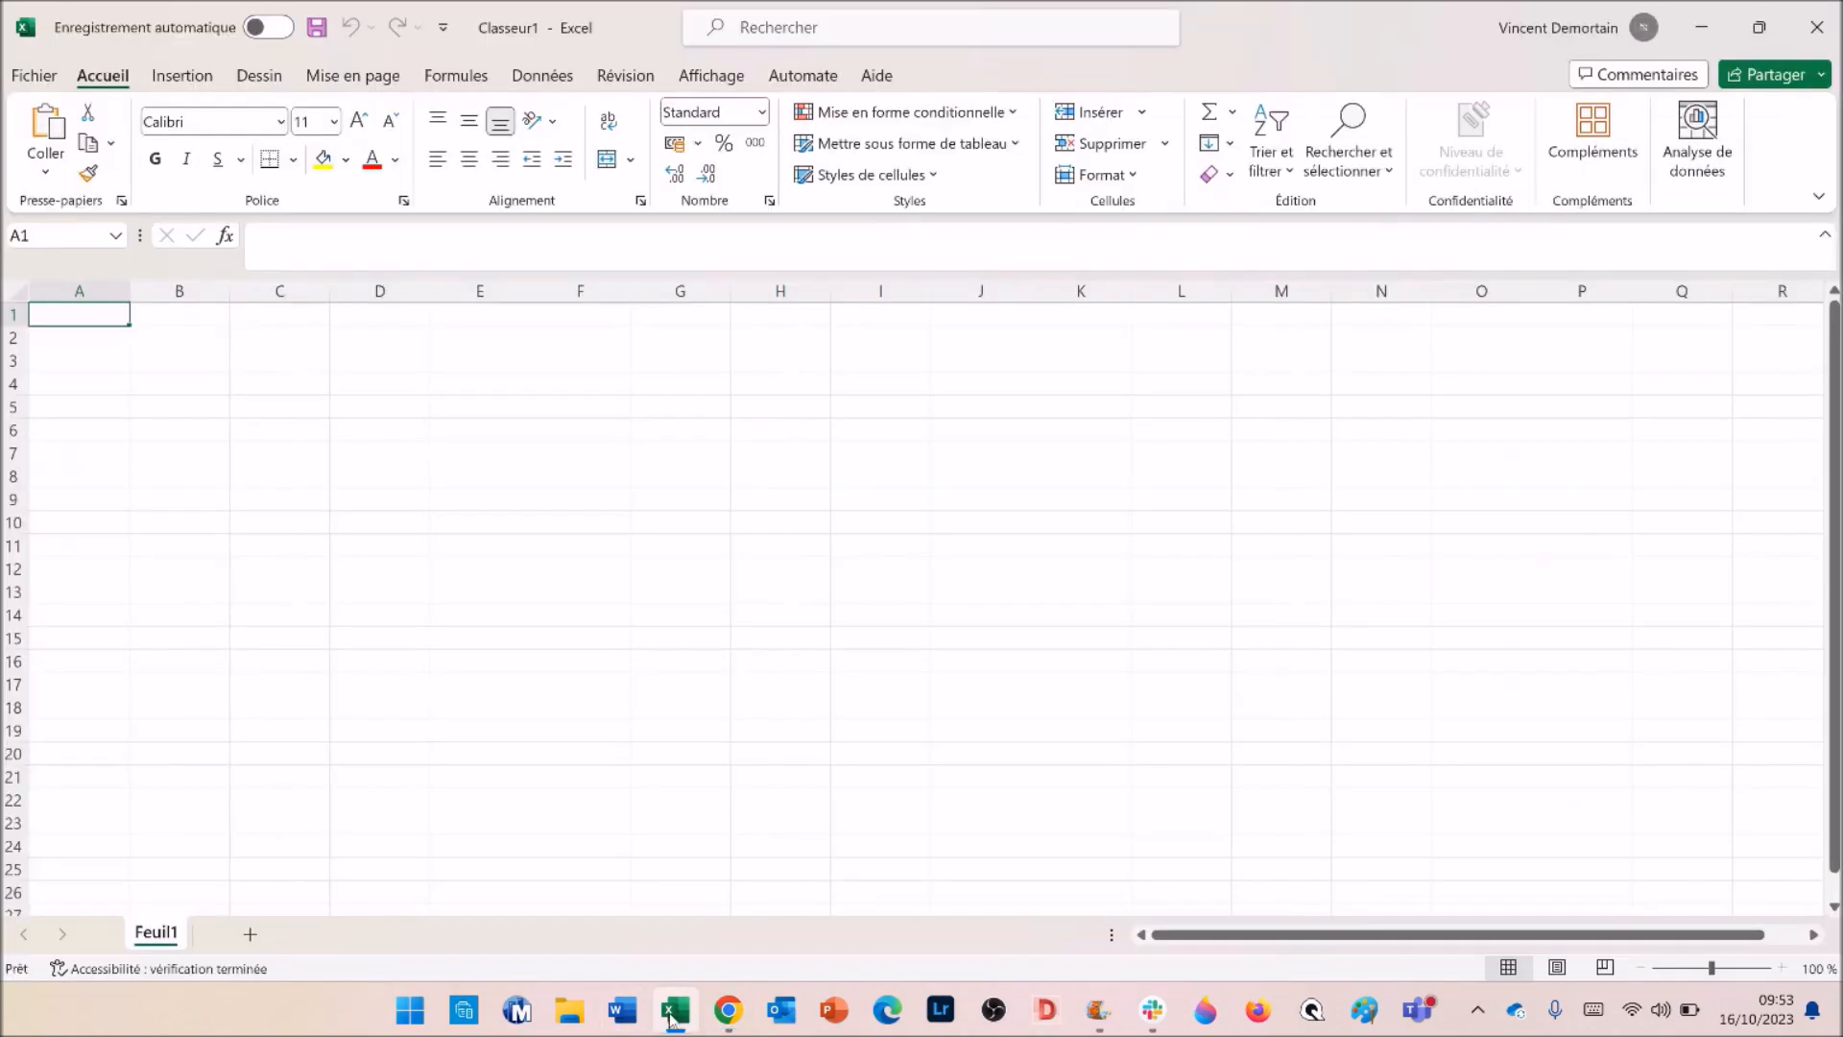
- Paste the Nom de famille (person) header into A1 and Prénom (person) into B1
{"action": "right_click", "coordinate": [57, 317]}
{"action": "left_click", "coordinate": [86, 370]}
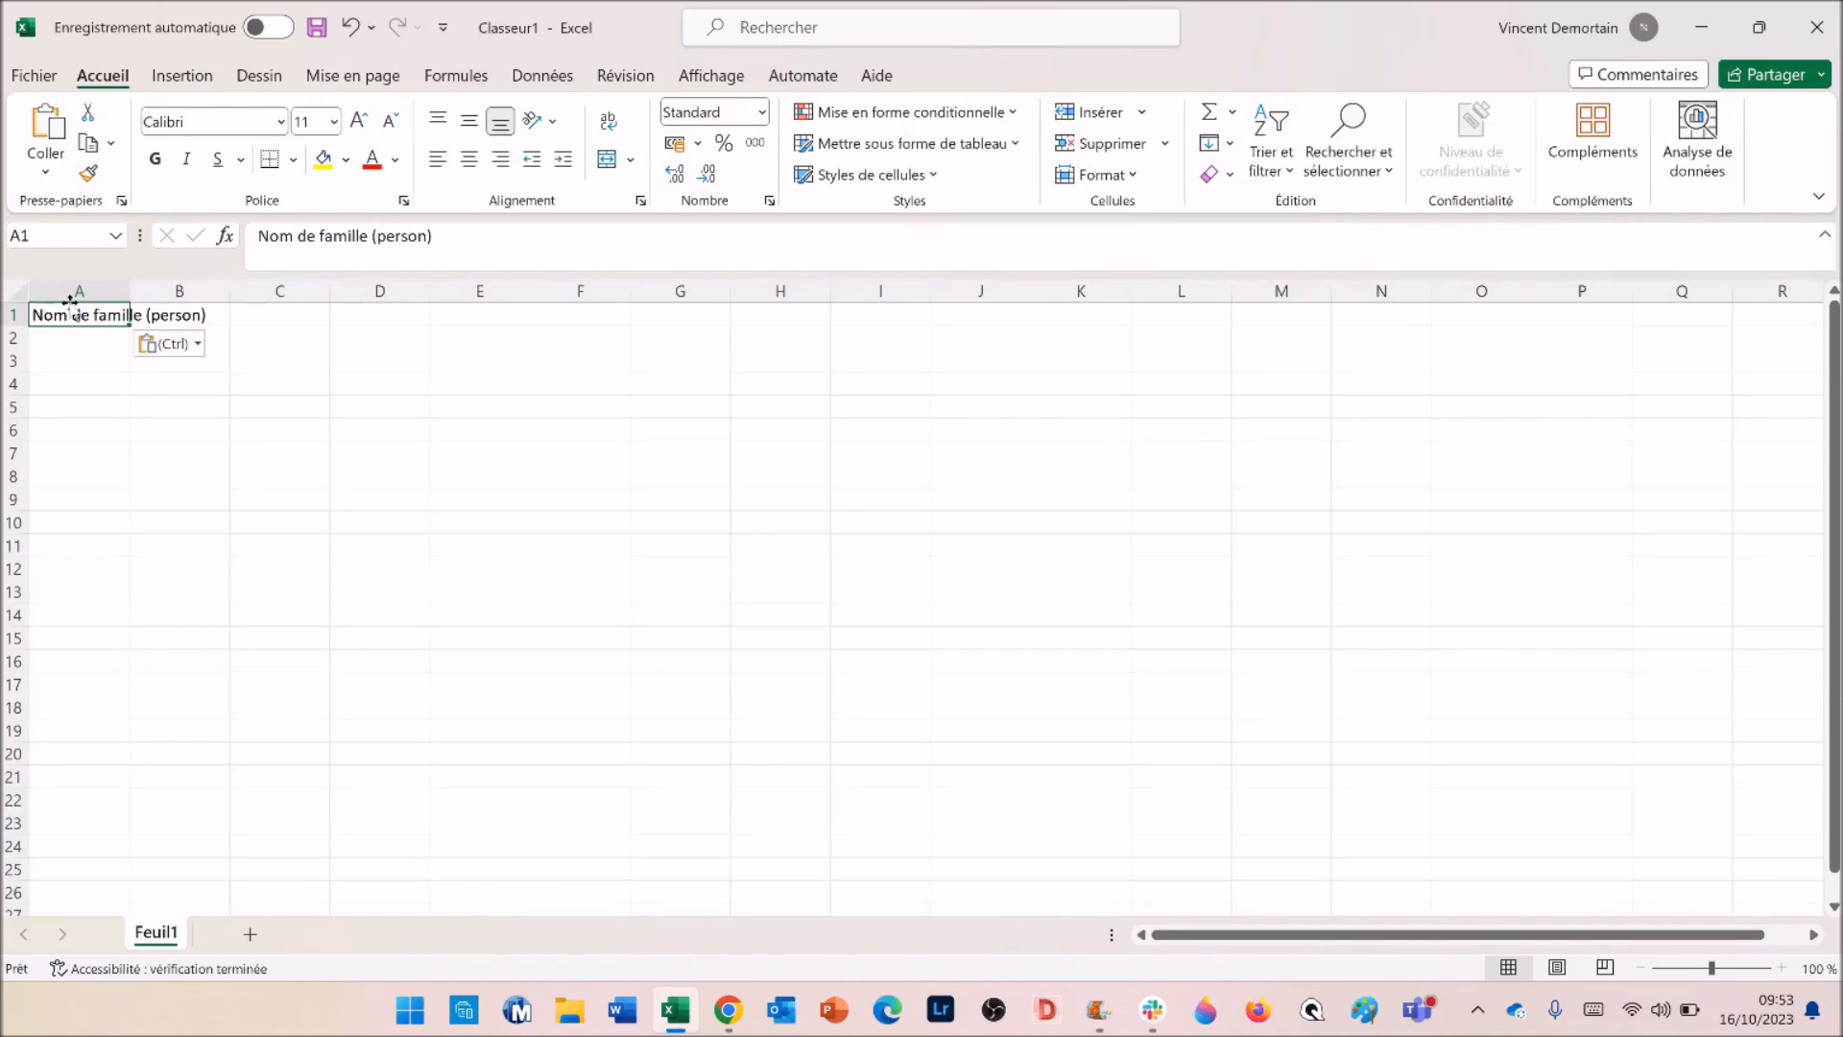
{"action": "left_click_drag", "start_coordinate": [55, 339], "coordinate": [63, 616]}
{"action": "key", "text": "alt+Tab"}
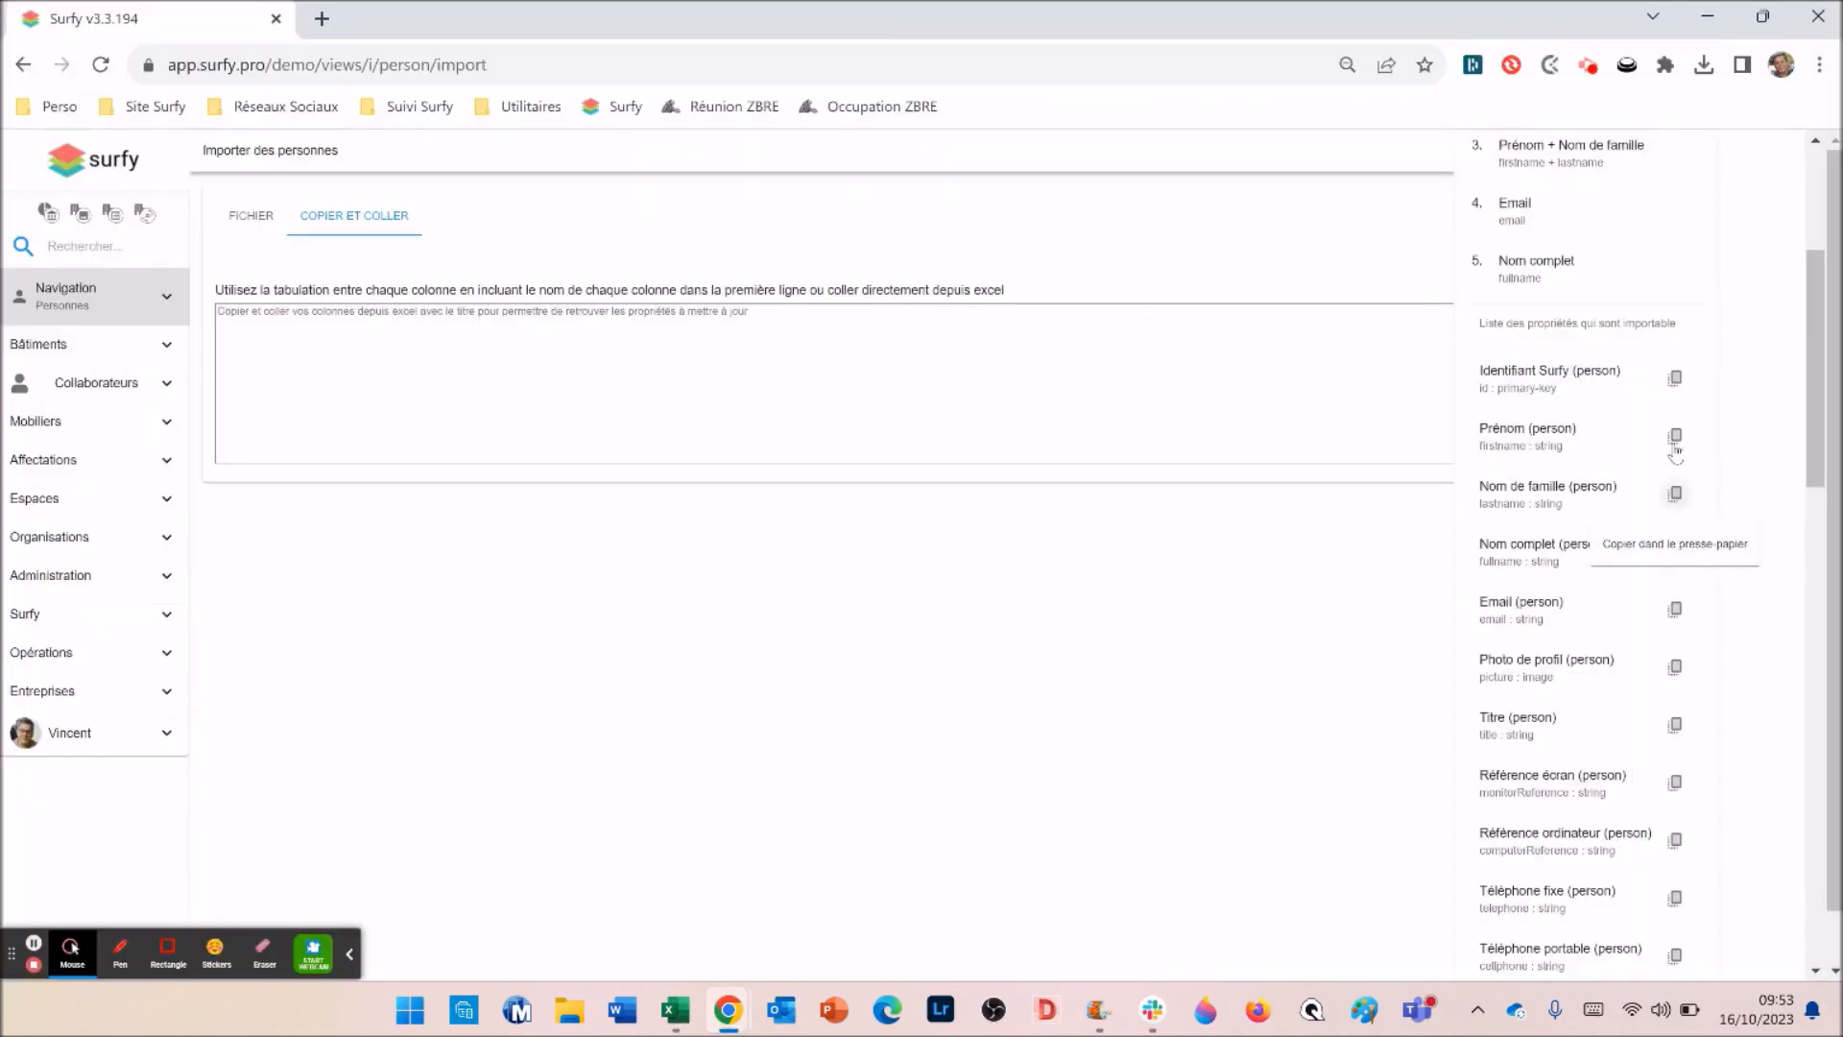
{"action": "left_click", "coordinate": [1676, 441]}
{"action": "left_click", "coordinate": [675, 1010]}
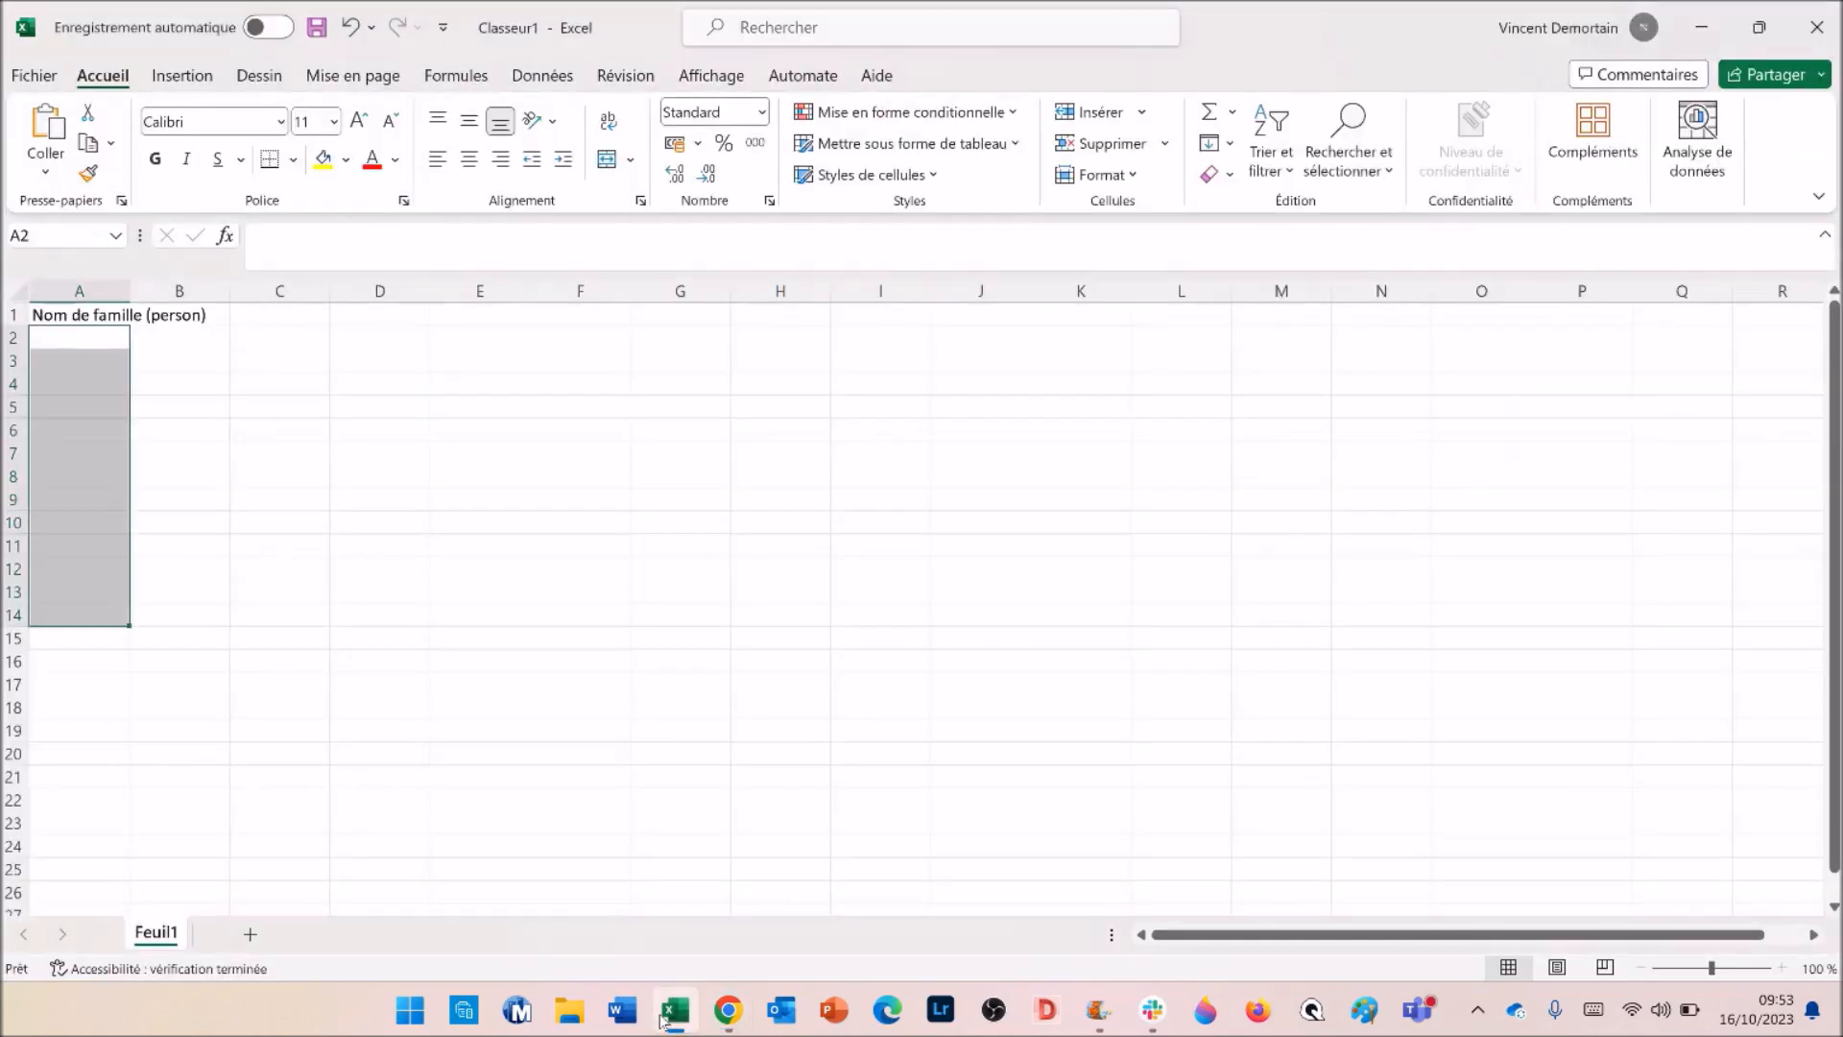
{"action": "right_click", "coordinate": [159, 314]}
{"action": "left_click", "coordinate": [261, 368]}
- Copy the Email (person) property name from Surfy and paste it as the C1 header
{"action": "mouse_move", "coordinate": [727, 1010]}
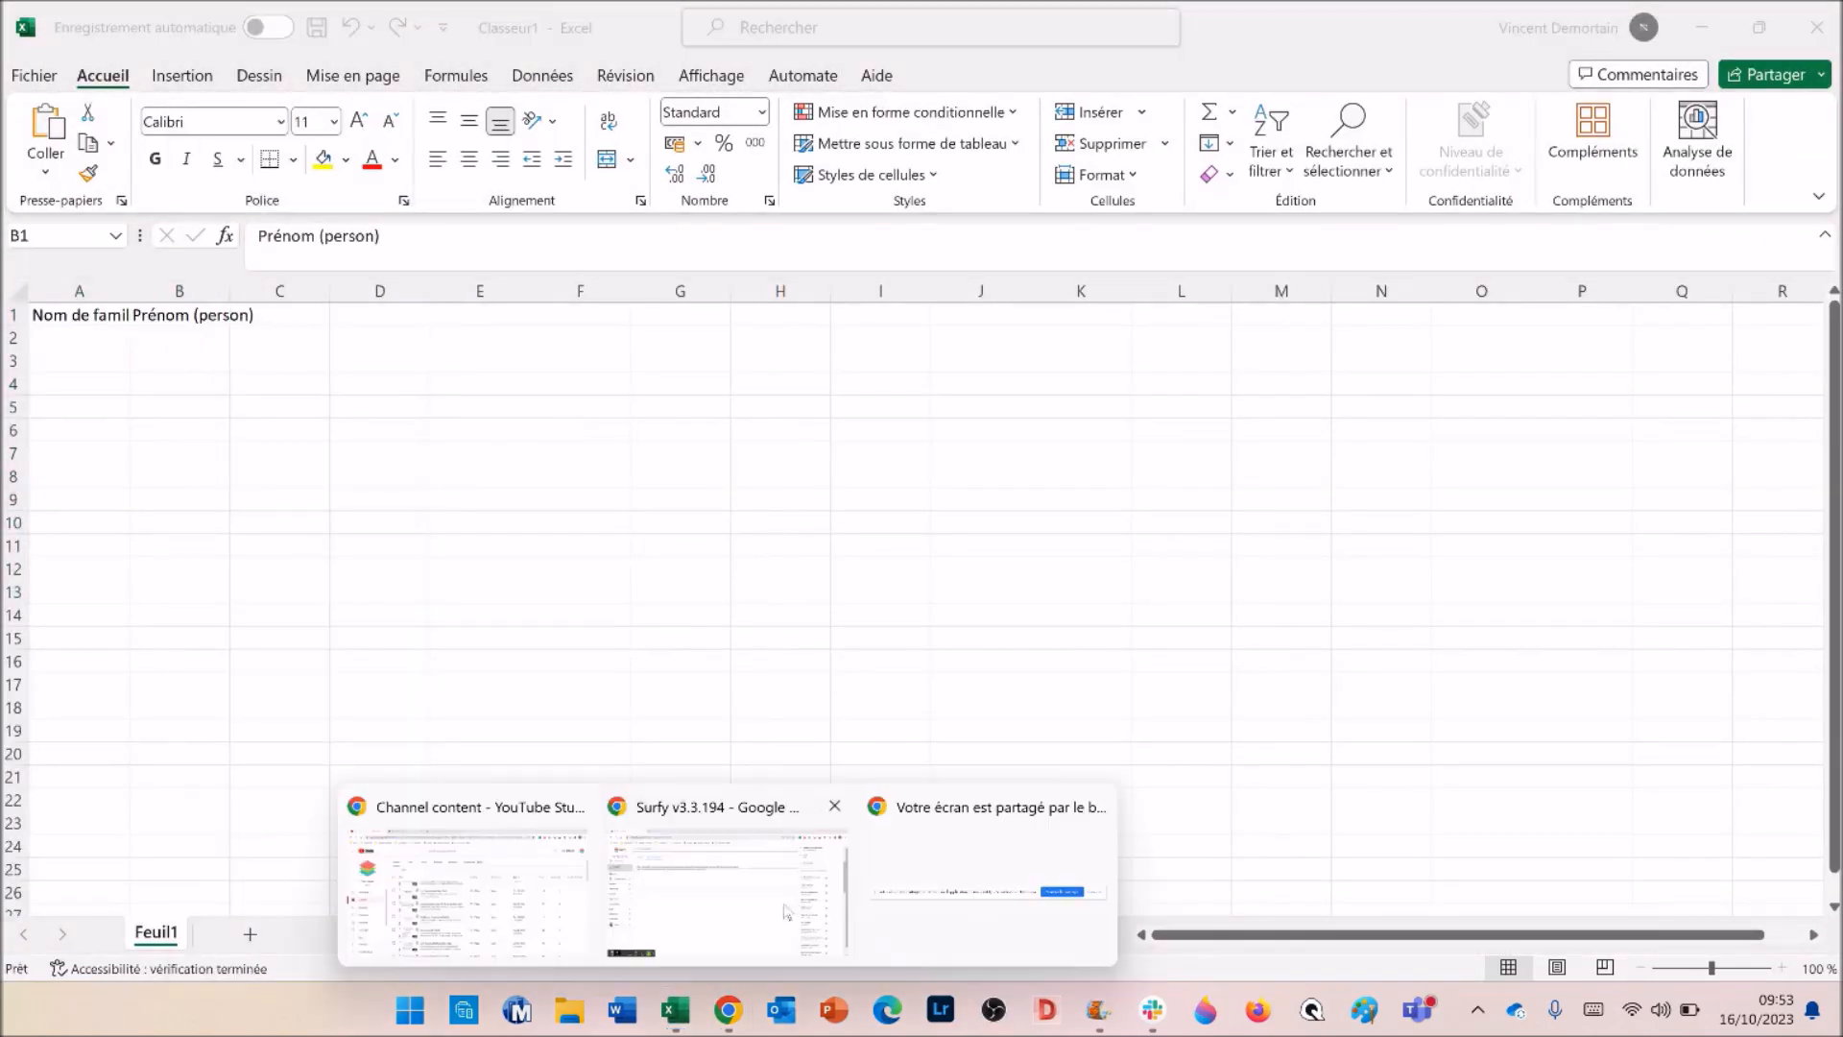
{"action": "left_click", "coordinate": [740, 878]}
{"action": "scroll", "coordinate": [1661, 369], "scroll_direction": "down", "scroll_amount": 2}
{"action": "left_click", "coordinate": [1675, 372]}
{"action": "key", "text": "alt+Tab"}
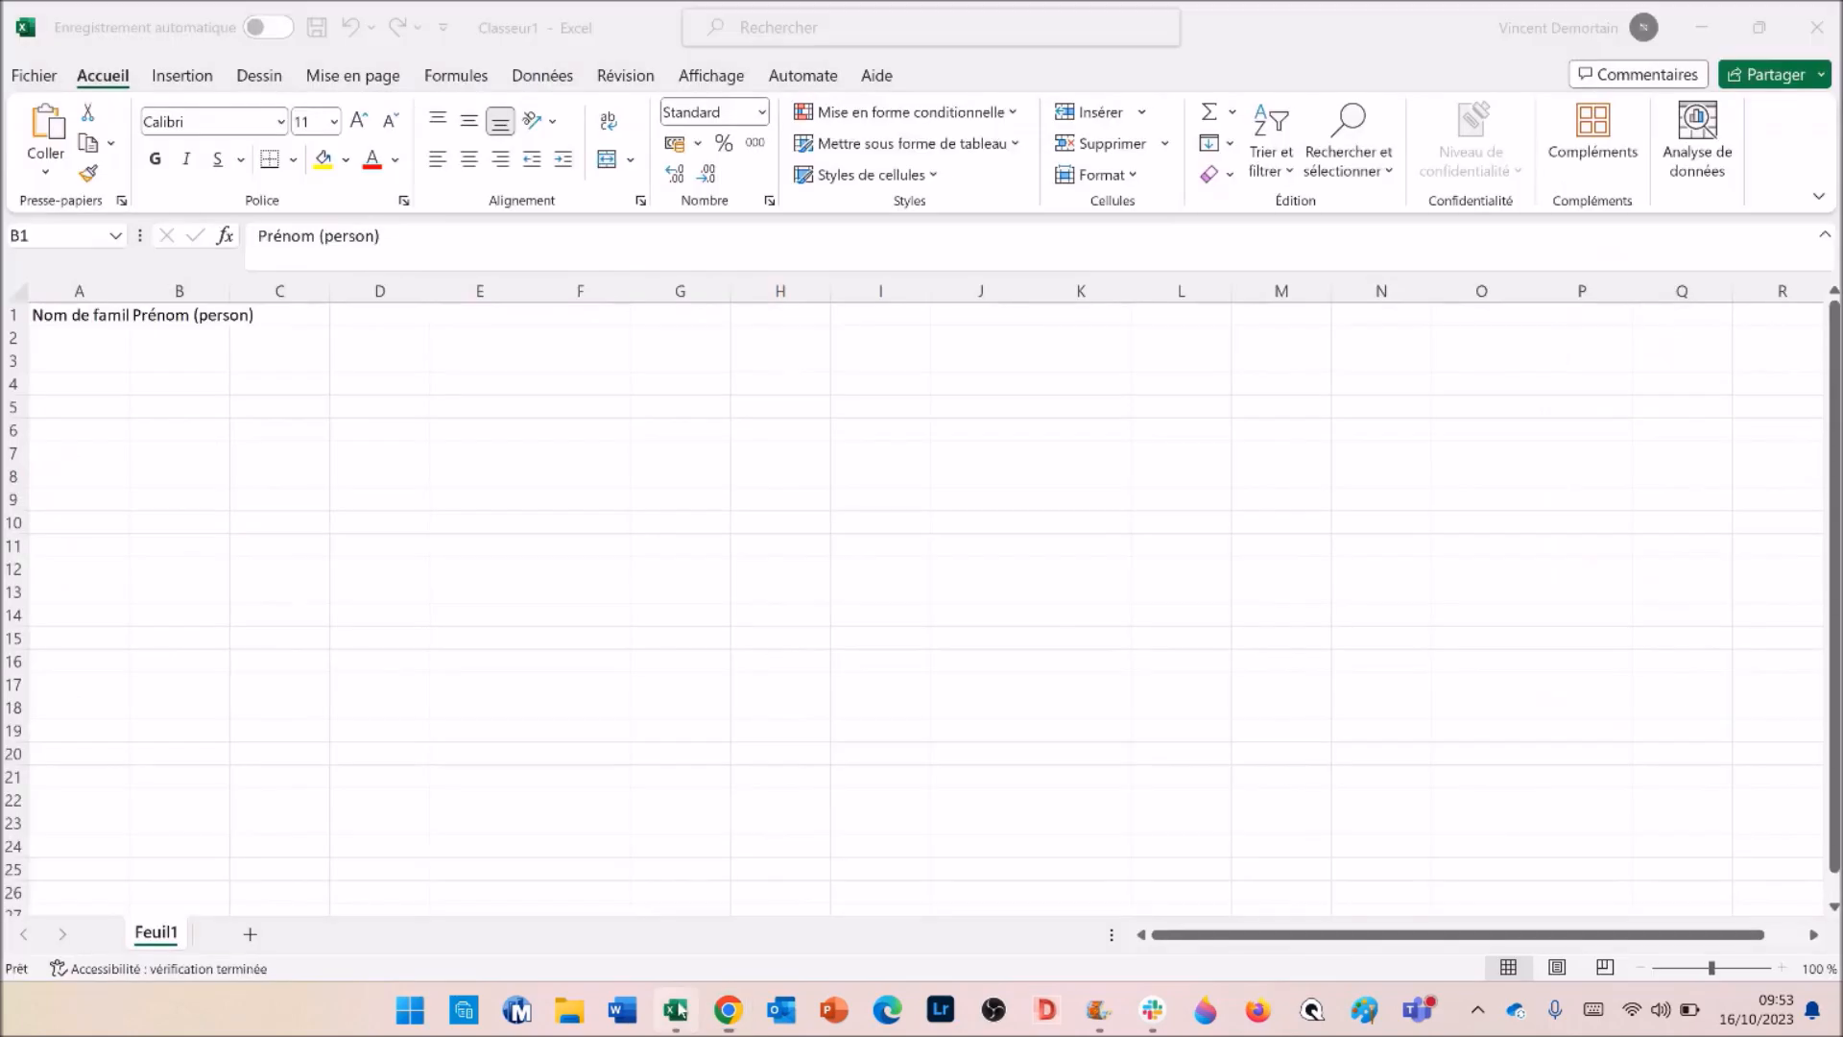
{"action": "right_click", "coordinate": [279, 317]}
{"action": "left_click", "coordinate": [360, 369]}
- Paste the Matricule (person) header into D1 and select columns A through D
{"action": "key", "text": "alt+Tab"}
{"action": "left_click", "coordinate": [1674, 650]}
{"action": "key", "text": "alt+Tab"}
{"action": "left_click", "coordinate": [395, 318]}
{"action": "key", "text": "ctrl+v"}
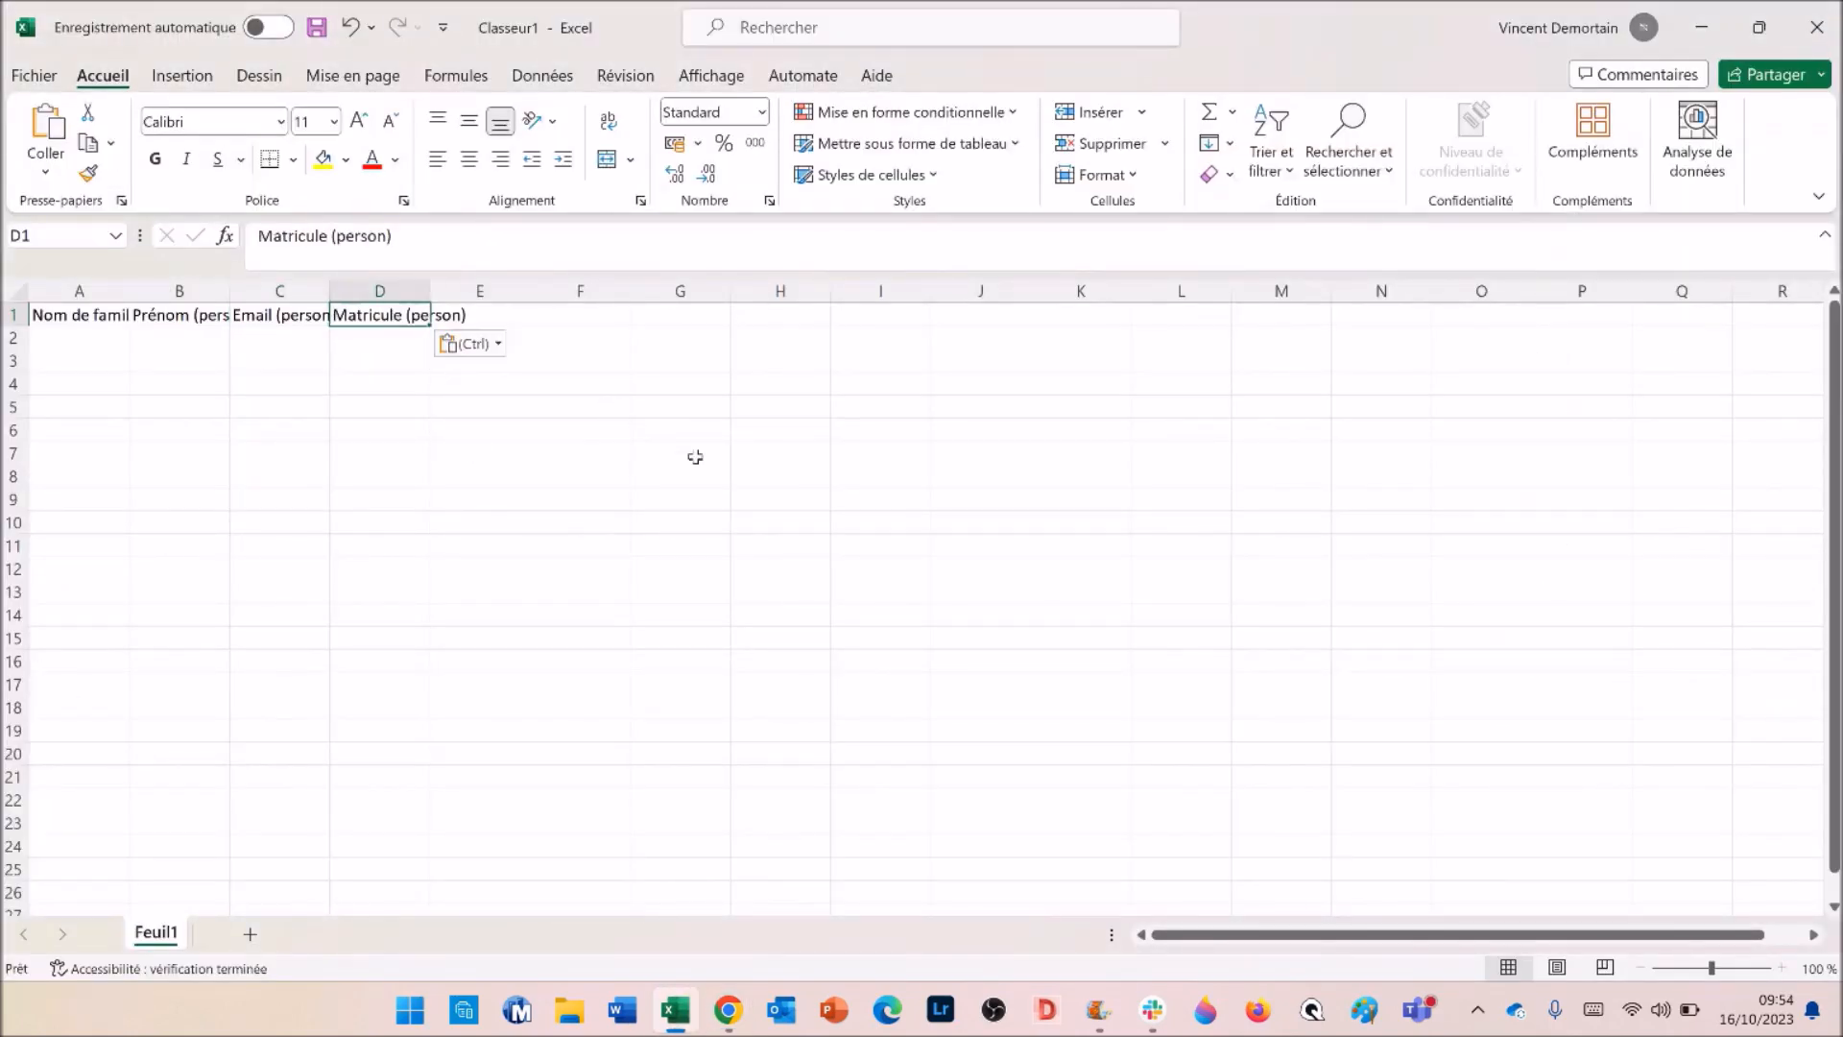
{"action": "left_click", "coordinate": [380, 455]}
{"action": "left_click_drag", "start_coordinate": [72, 289], "coordinate": [392, 317]}
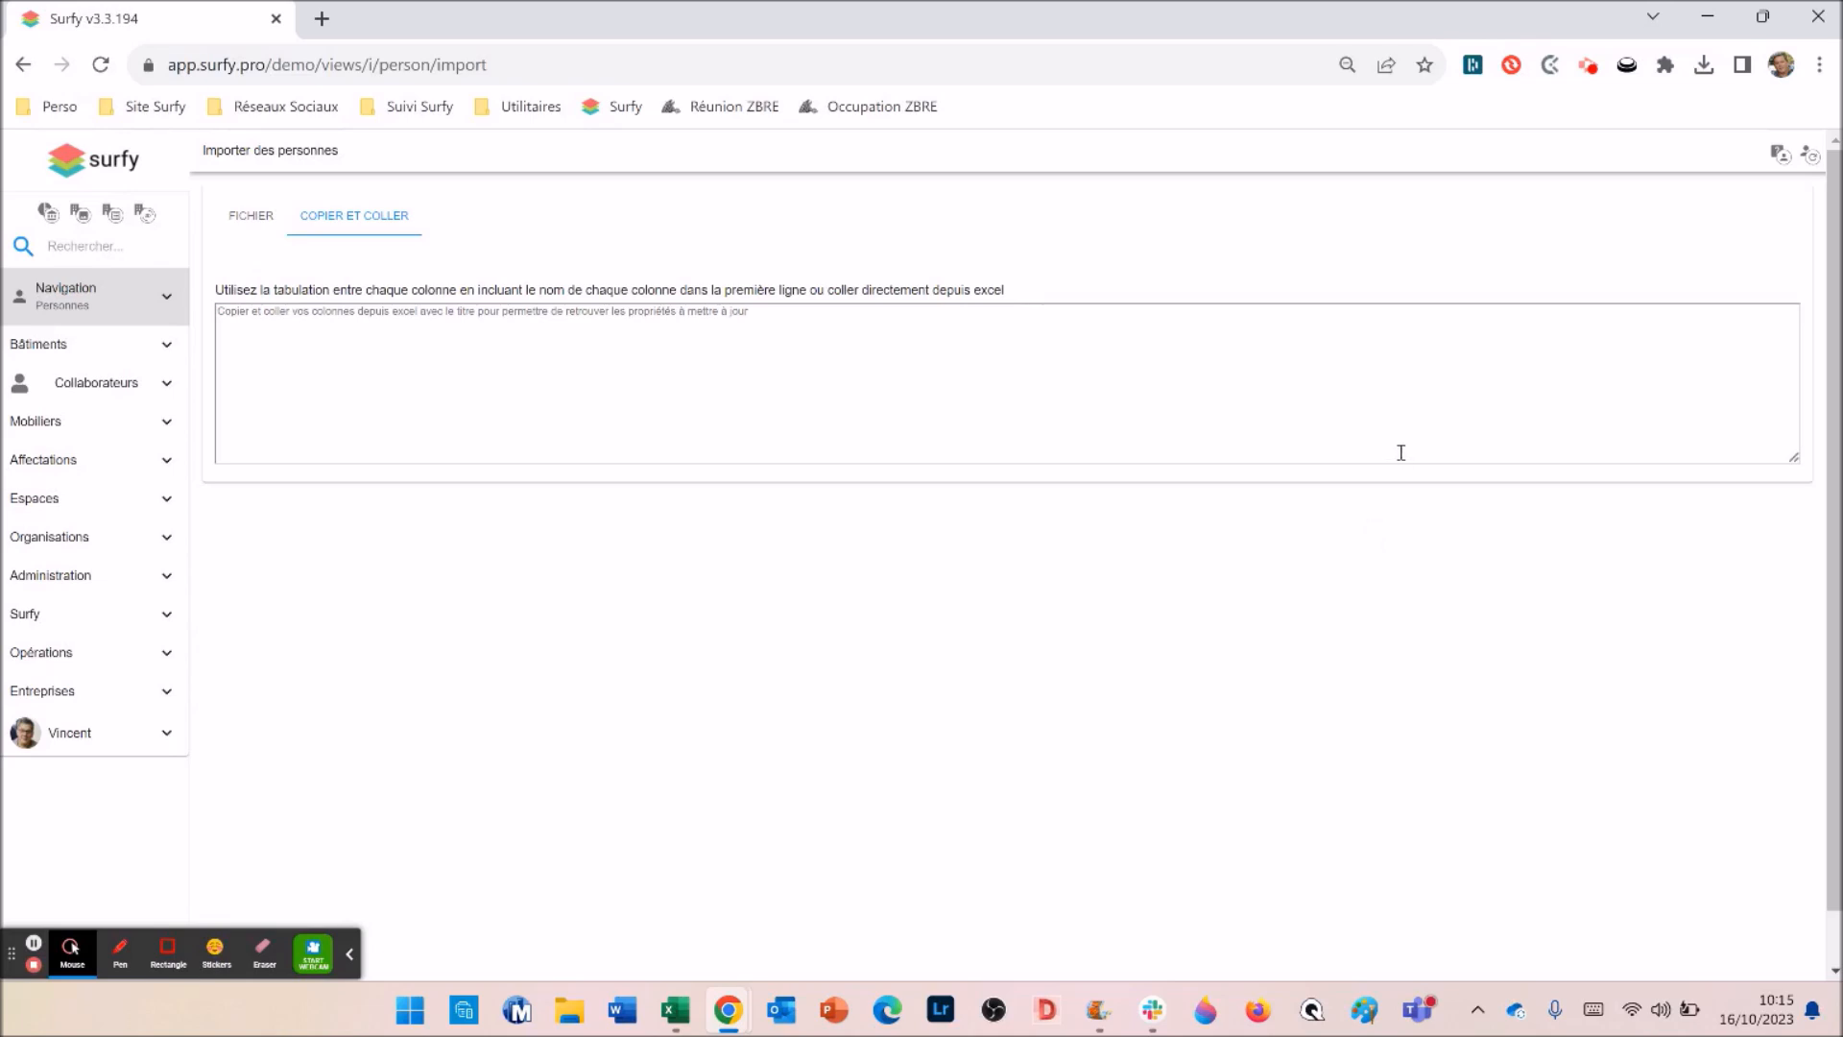
- Show the help panel on importing persons from the Importer des personnes page
{"action": "left_click", "coordinate": [1779, 158]}
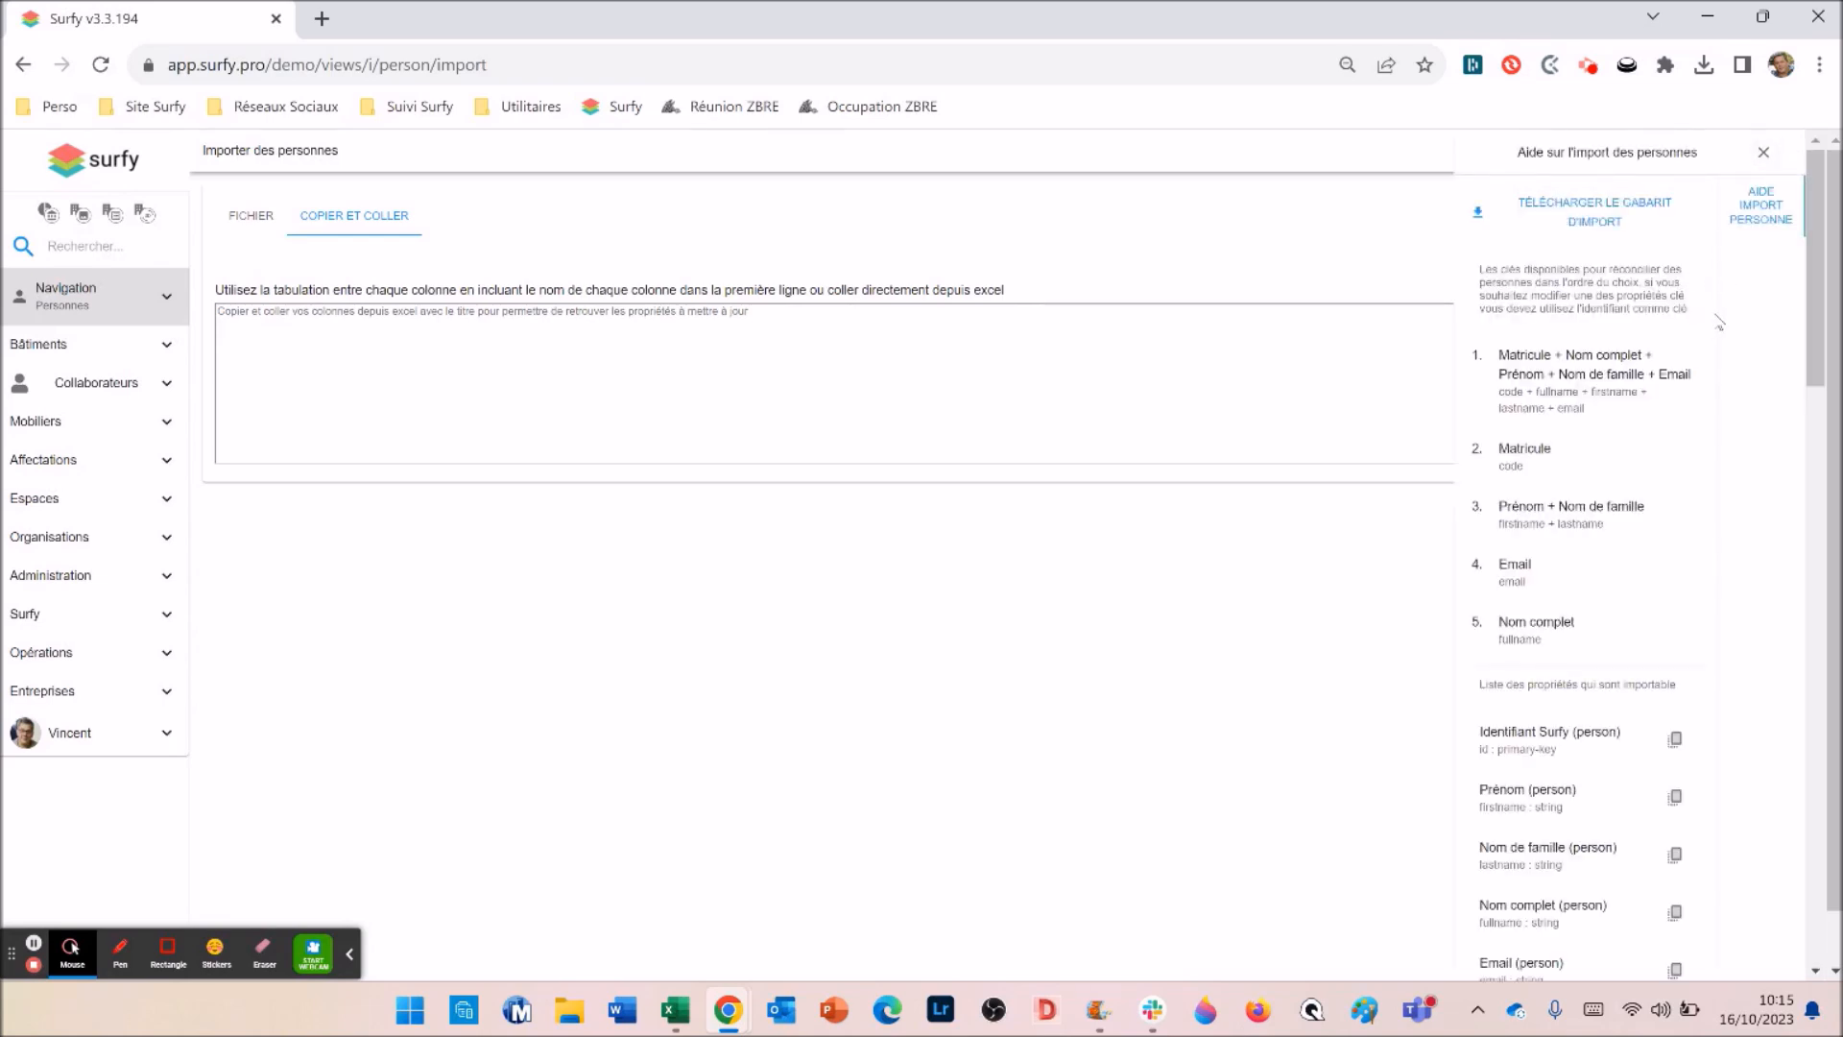